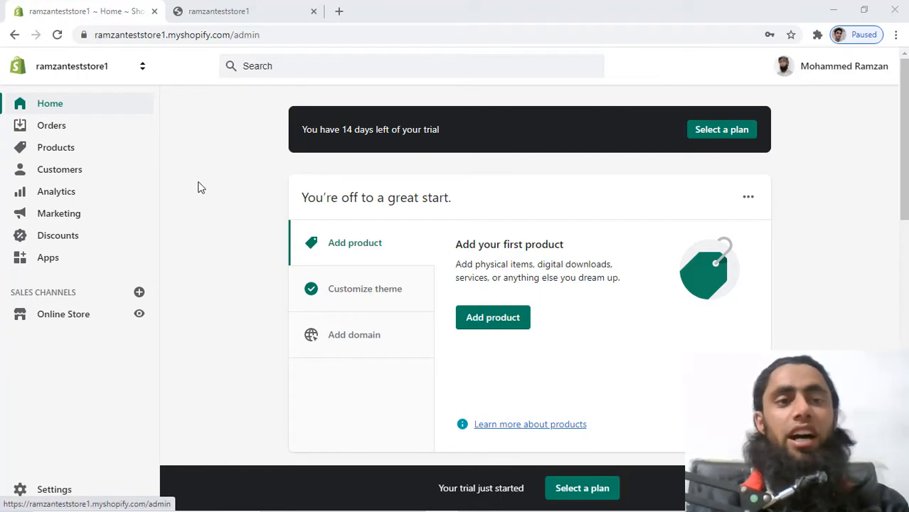
View the live storefront home page and scroll through it.
click(213, 10)
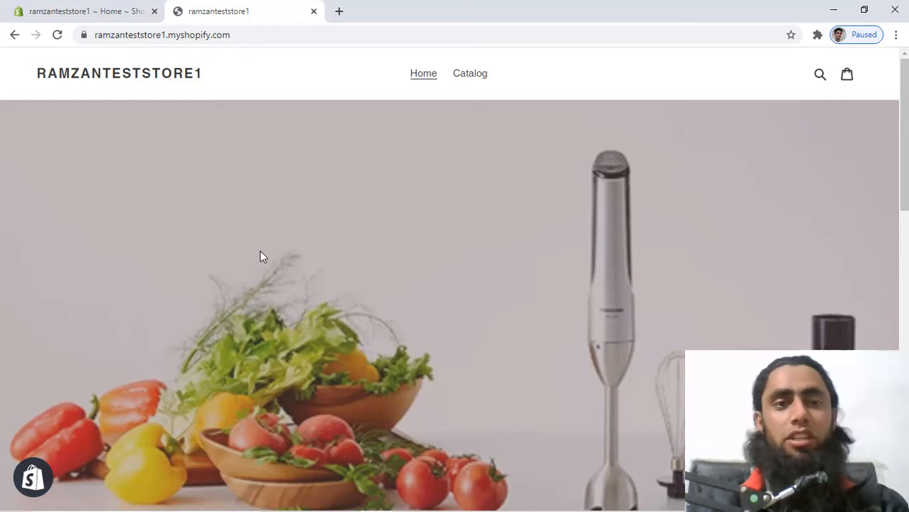
right_click(238, 252)
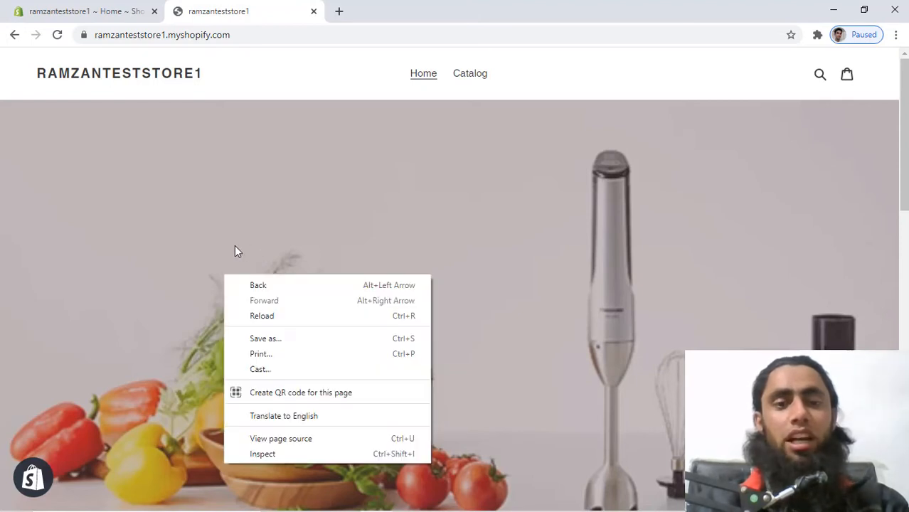
click(297, 112)
scroll(378, 330, down, 5)
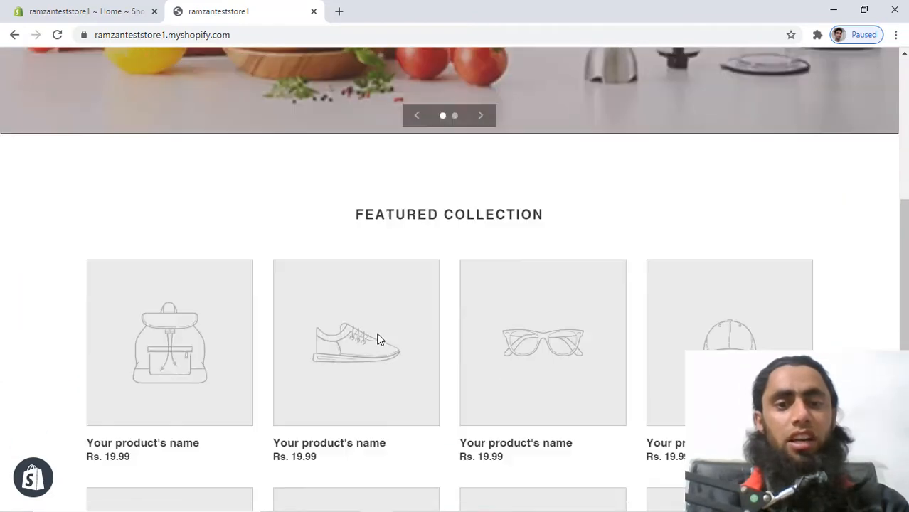
scroll(377, 340, down, 2)
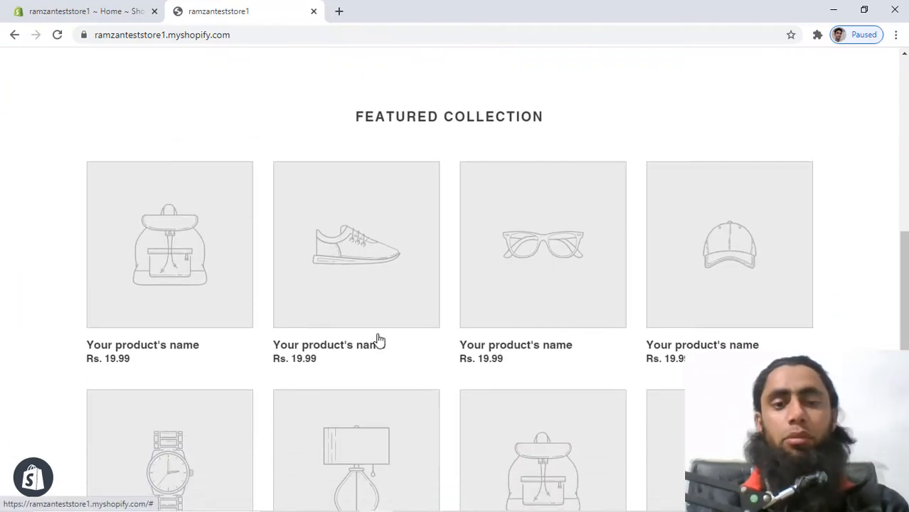
scroll(378, 340, up, 7)
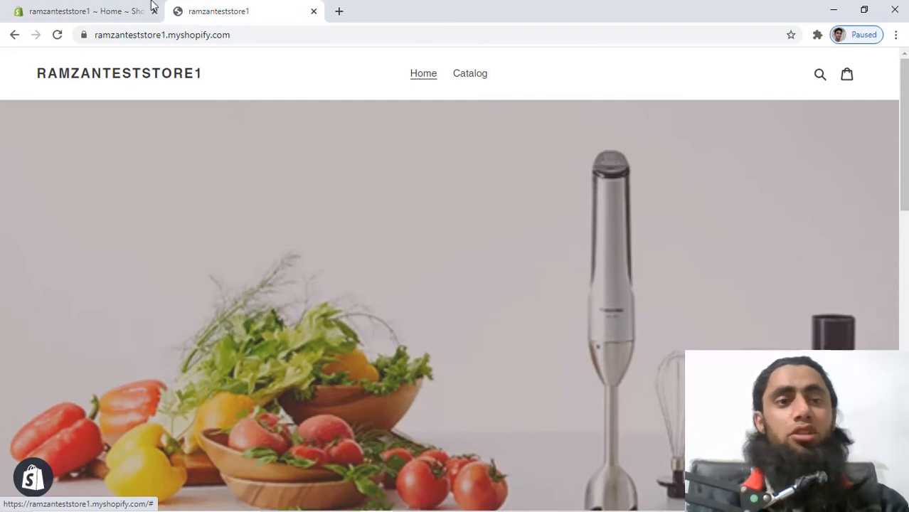
Go from the admin's installed Apps page to the Shopify App Store in a new tab.
click(92, 15)
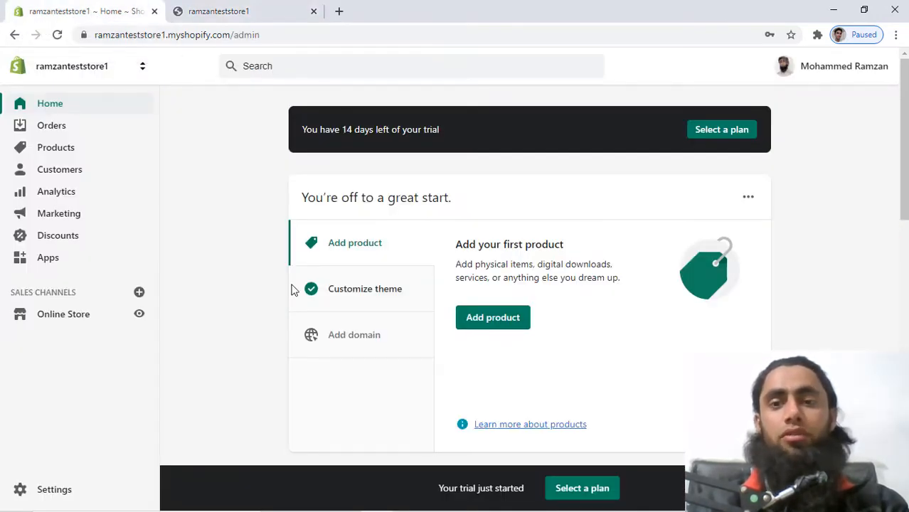
click(47, 259)
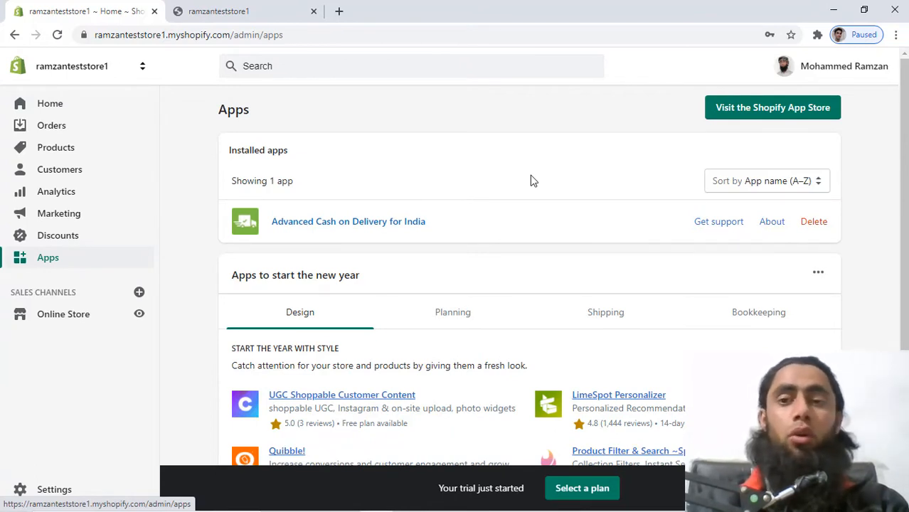
click(751, 117)
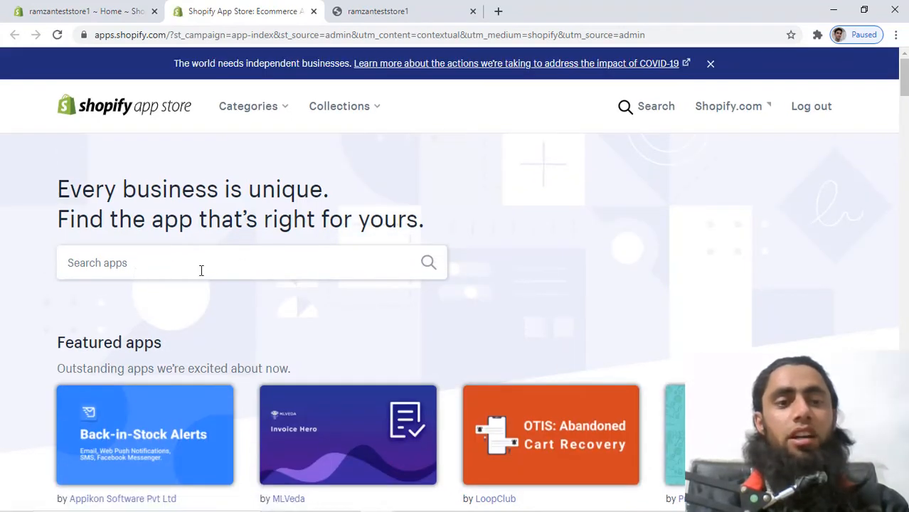
Search the App Store for 'oberlo' and open the Oberlo - Dropshipping App listing.
click(202, 270)
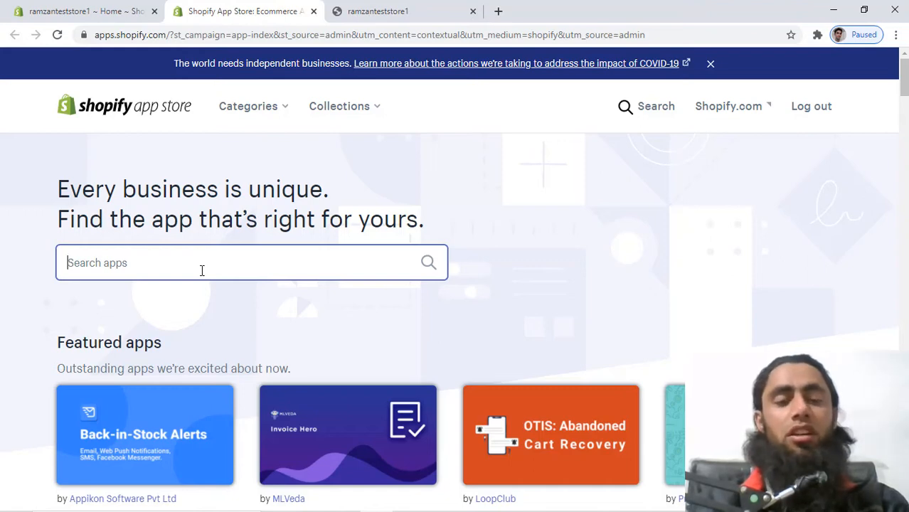
text(oberlo)
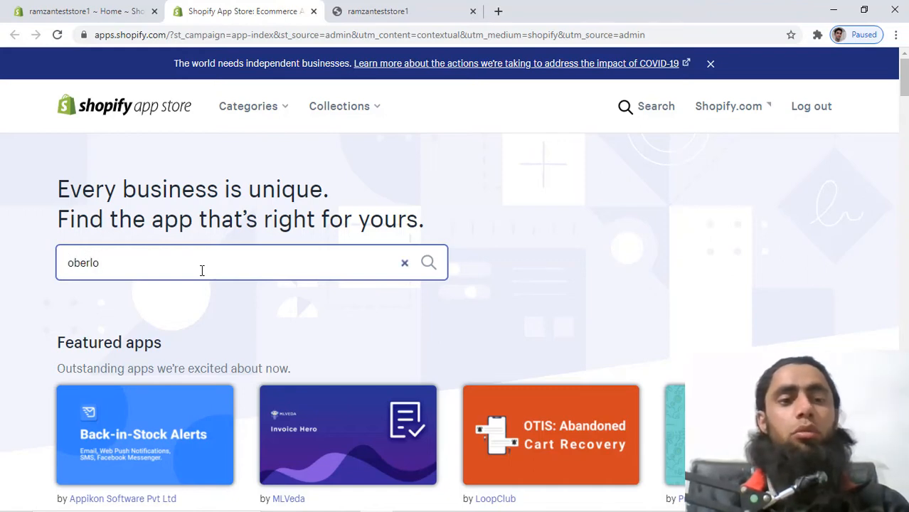
click(119, 297)
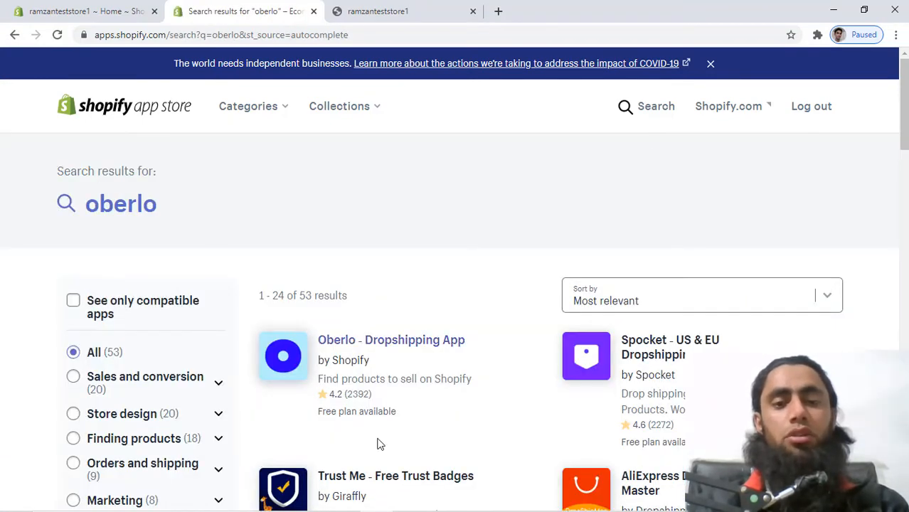
click(340, 342)
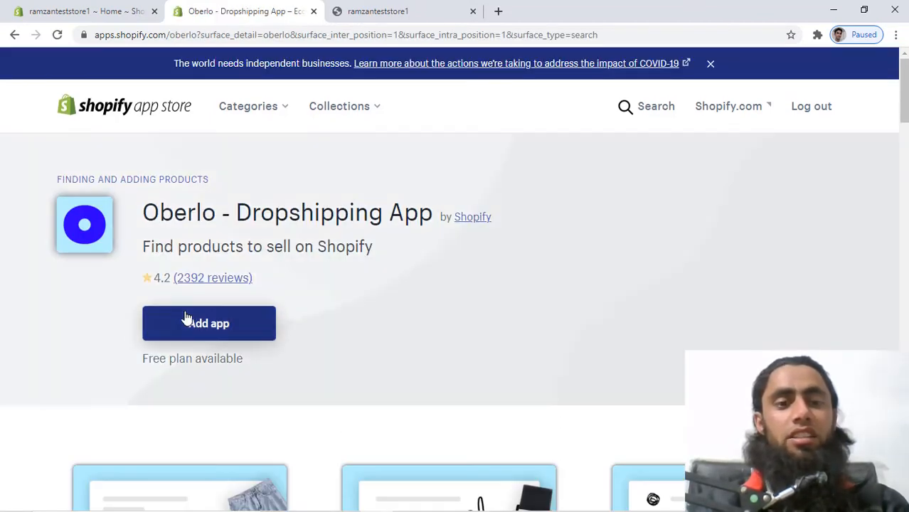
Add the Oberlo app and approve installing it with its requested permissions.
click(185, 317)
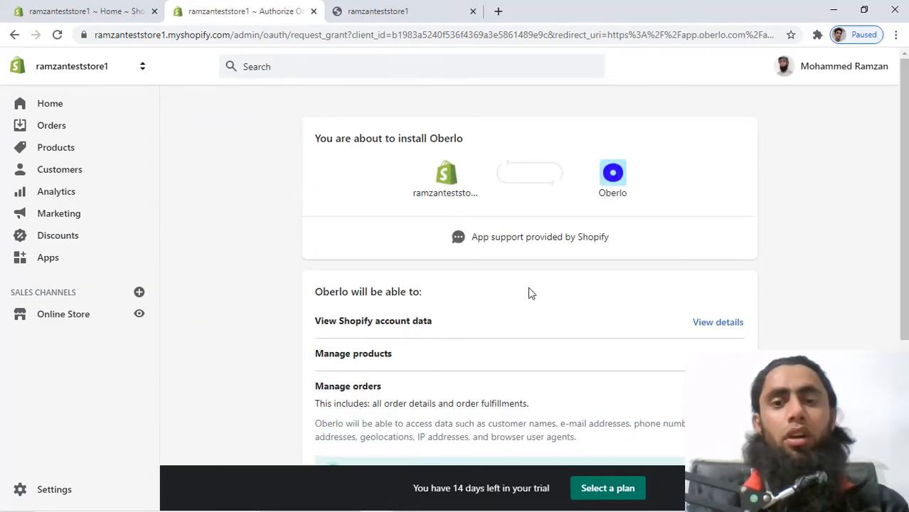
scroll(528, 290, down, 3)
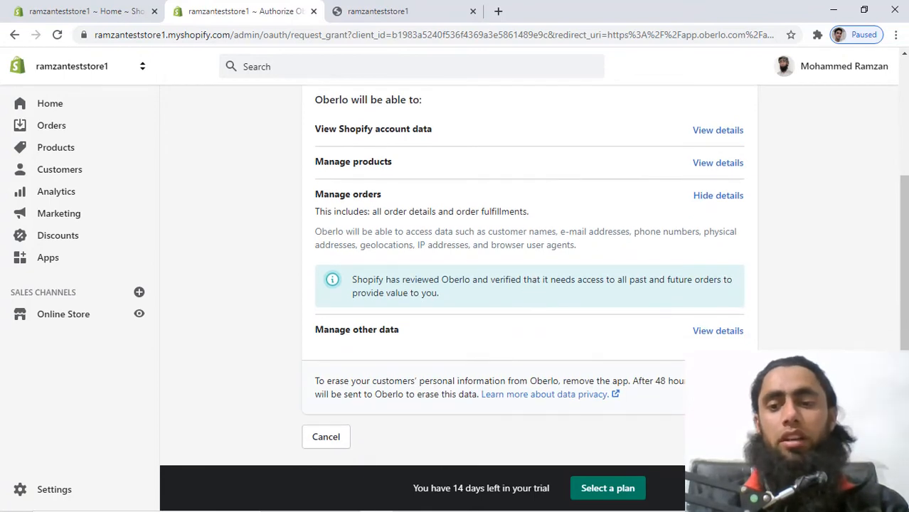
click(723, 437)
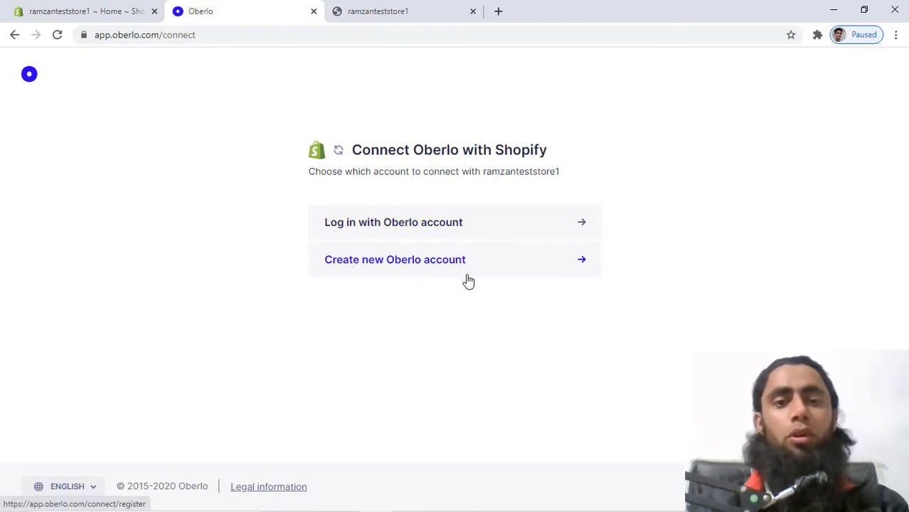
Log in to Oberlo with a saved e-mail suggestion and the account password.
click(401, 225)
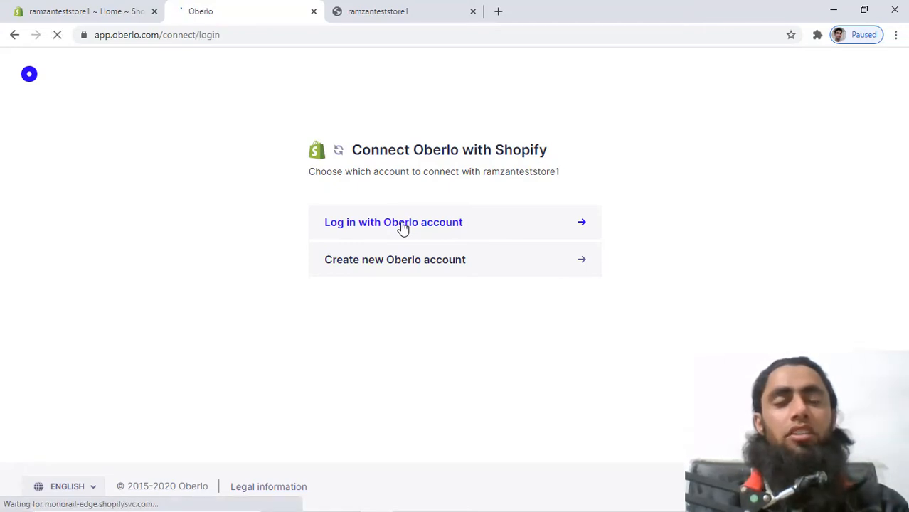
click(366, 233)
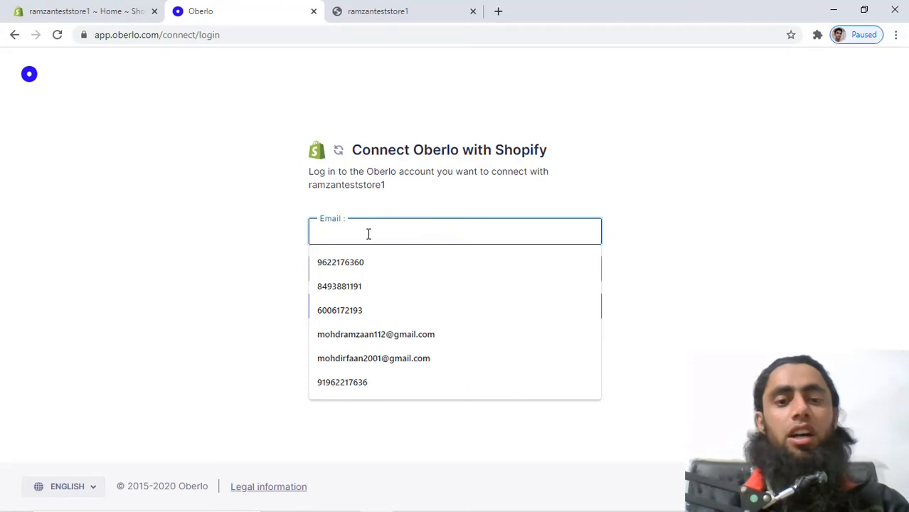
text(mohd)
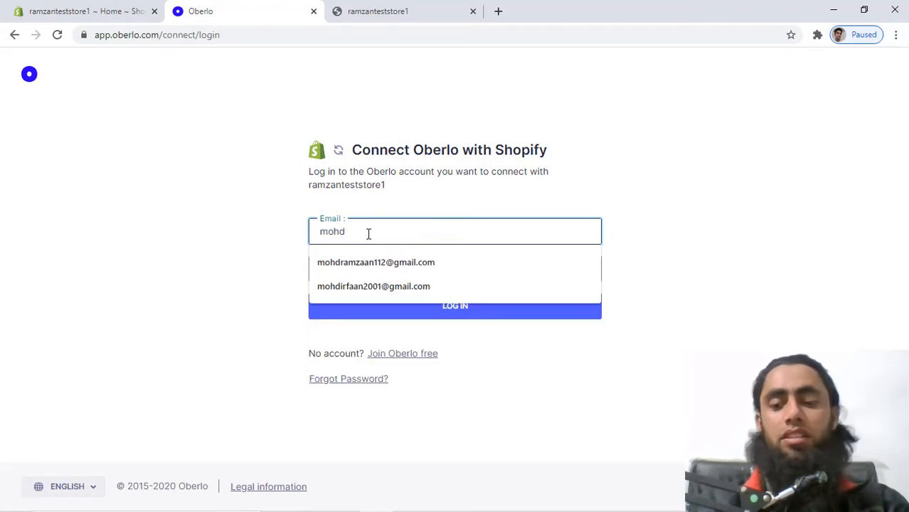
key(Down)
key(Tab)
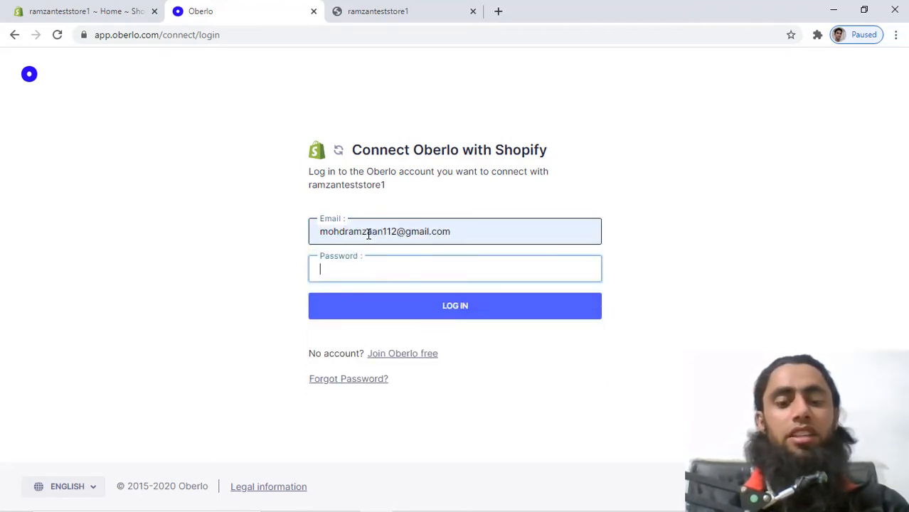
text(•••••)
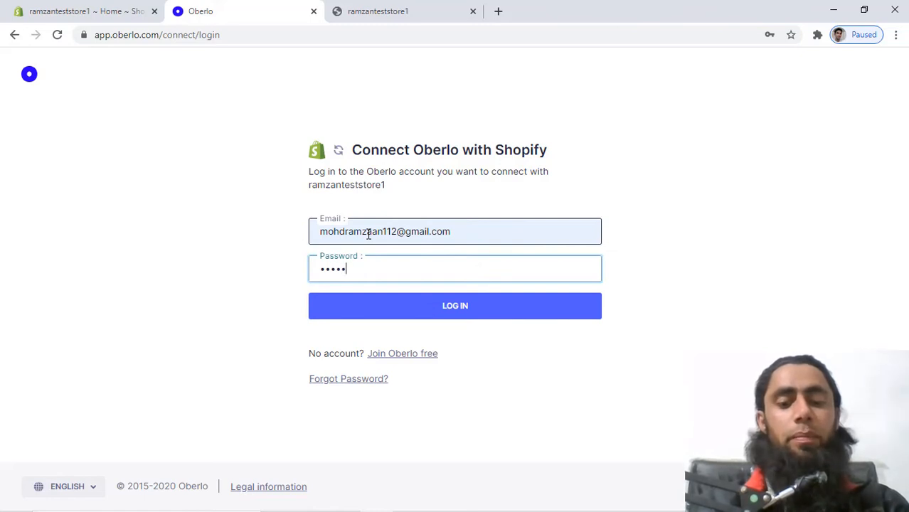
text(••••)
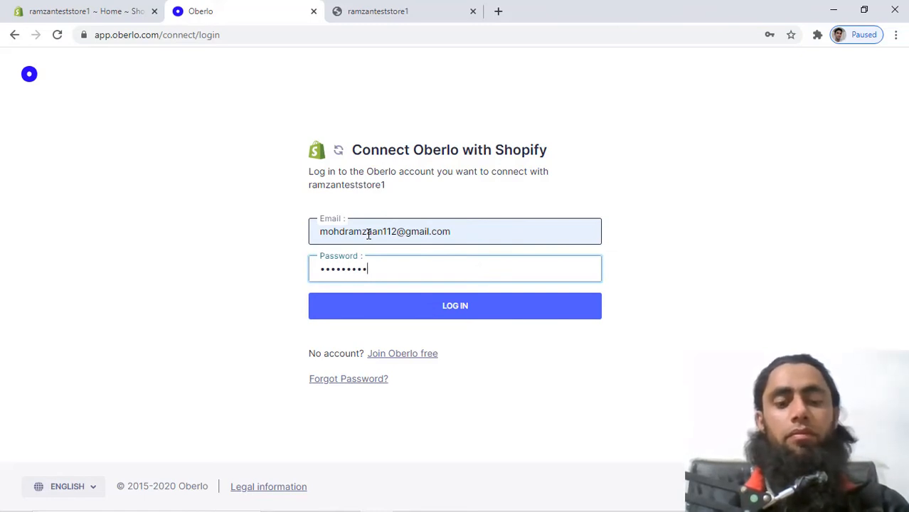
text(•)
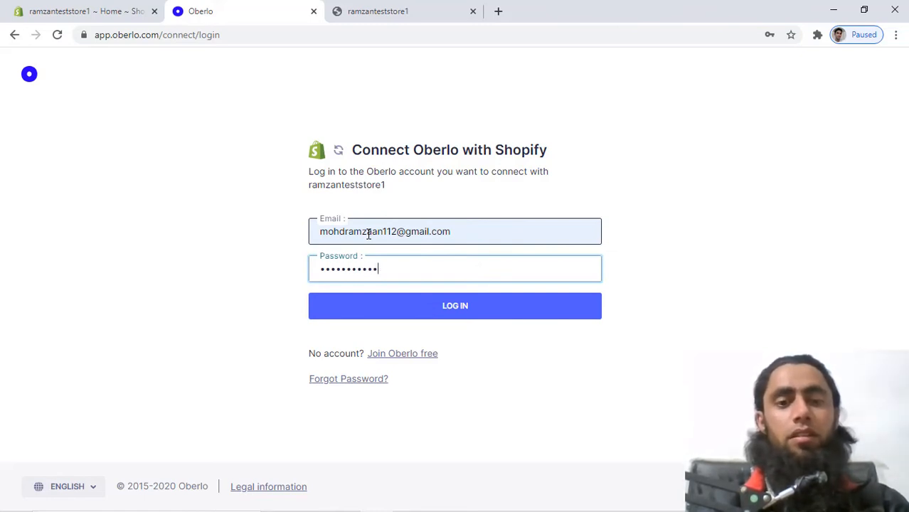
key(Return)
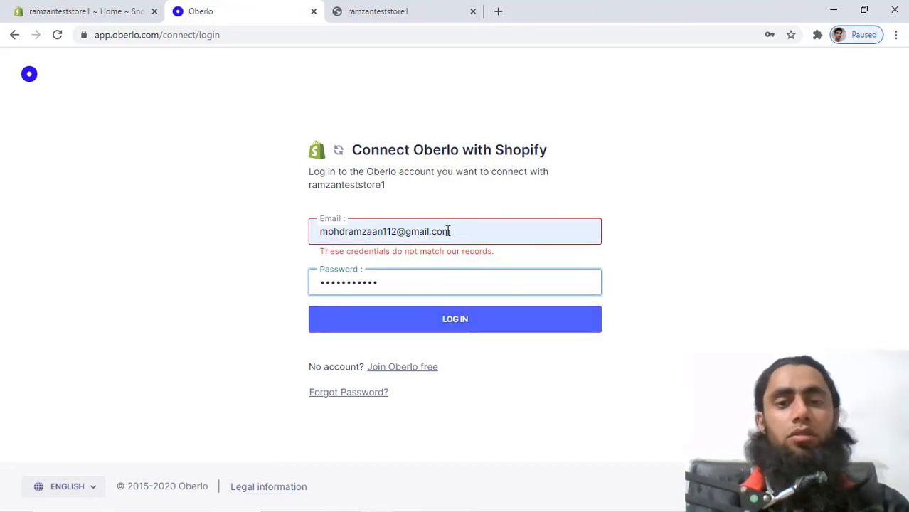
Retype the login e-mail with the missing @ sign, resubmit, then choose Join Oberlo free.
drag(478, 230, 304, 237)
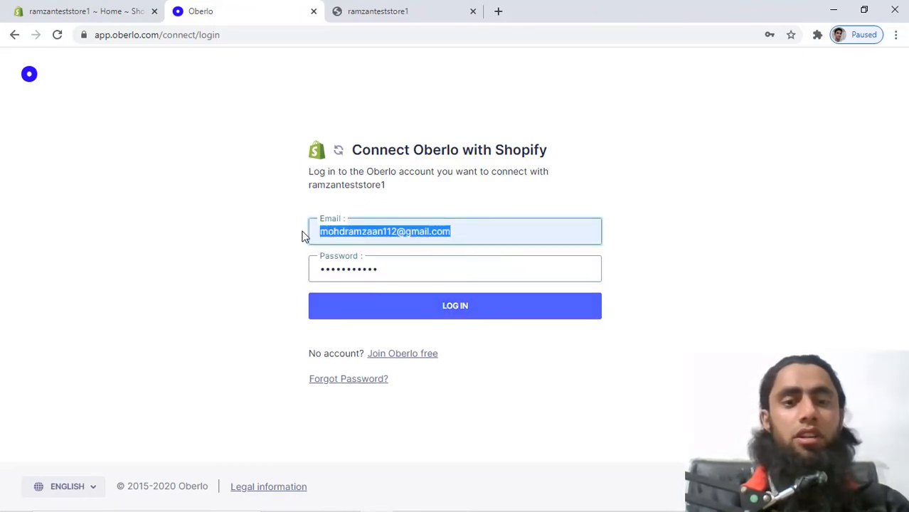
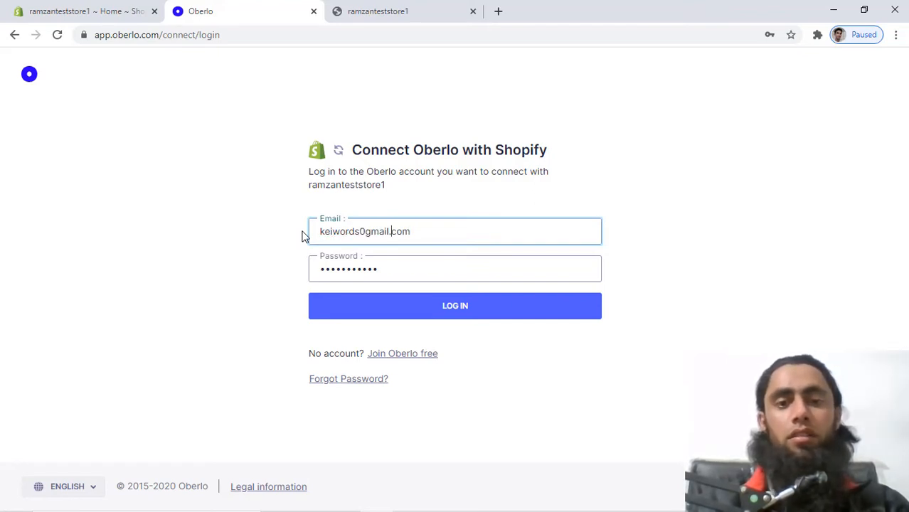
key(Left)
key(Left)
key(Left)
key(Left)
key(Left)
key(Left)
key(Left)
key(Left)
key(Left)
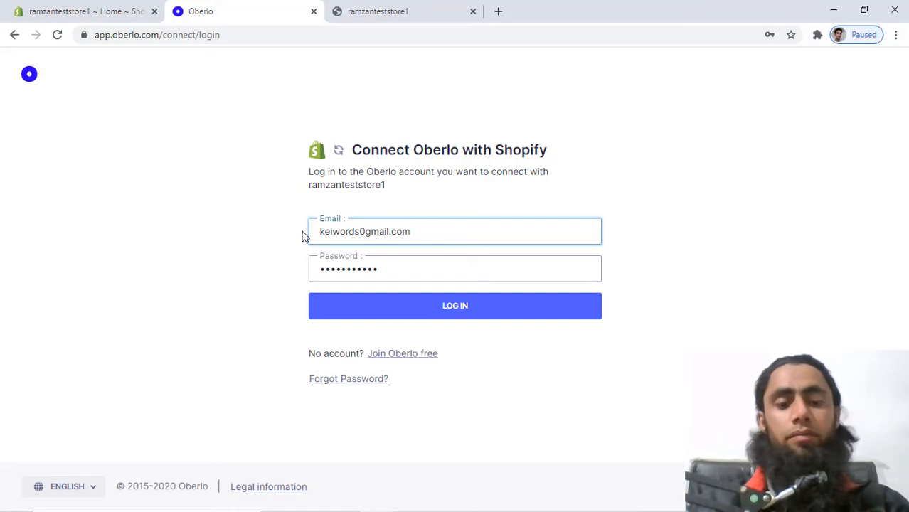
text(@)
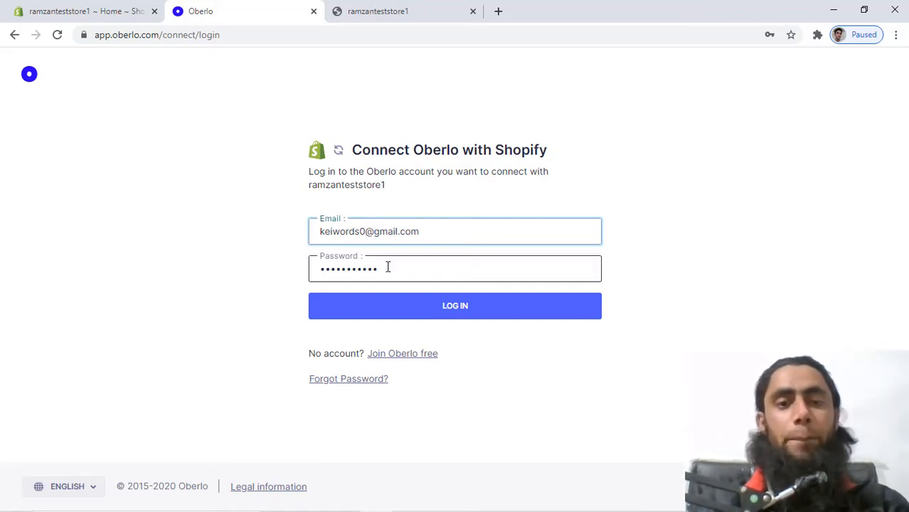
click(448, 307)
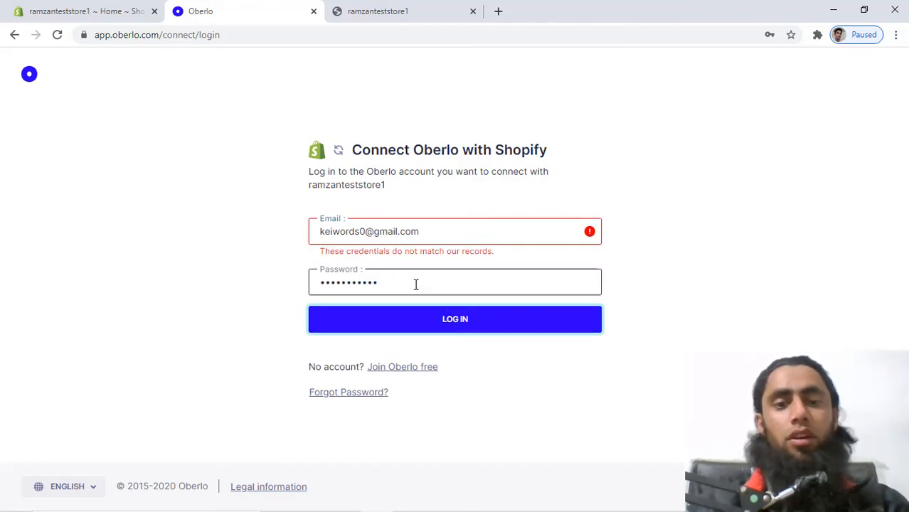
click(410, 367)
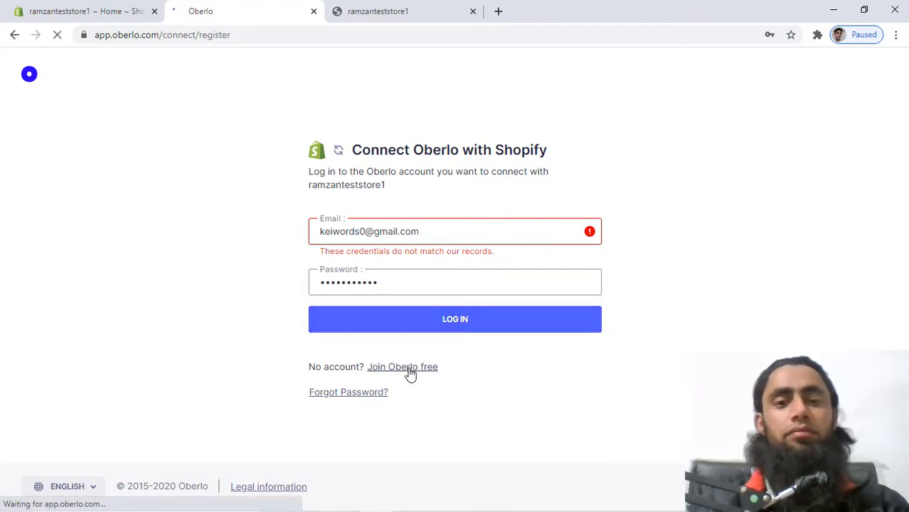
Create a free Oberlo account with a new e-mail address and password.
click(397, 223)
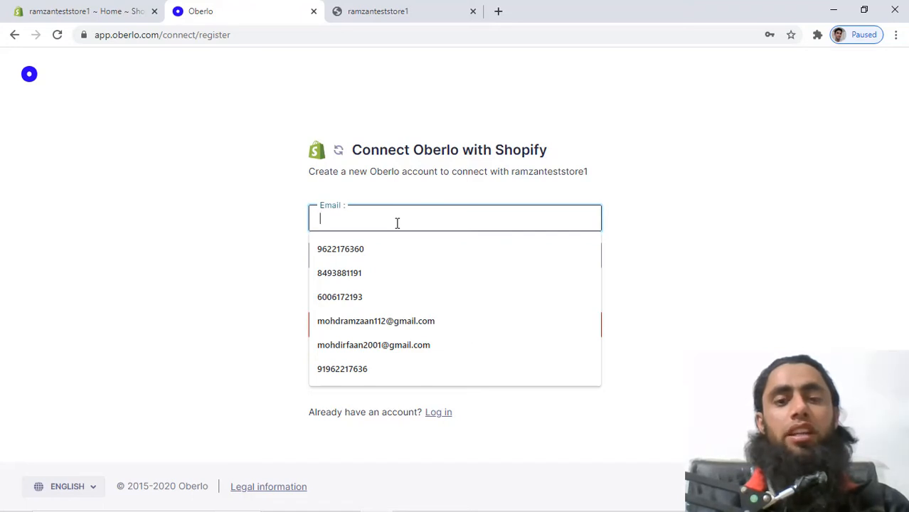
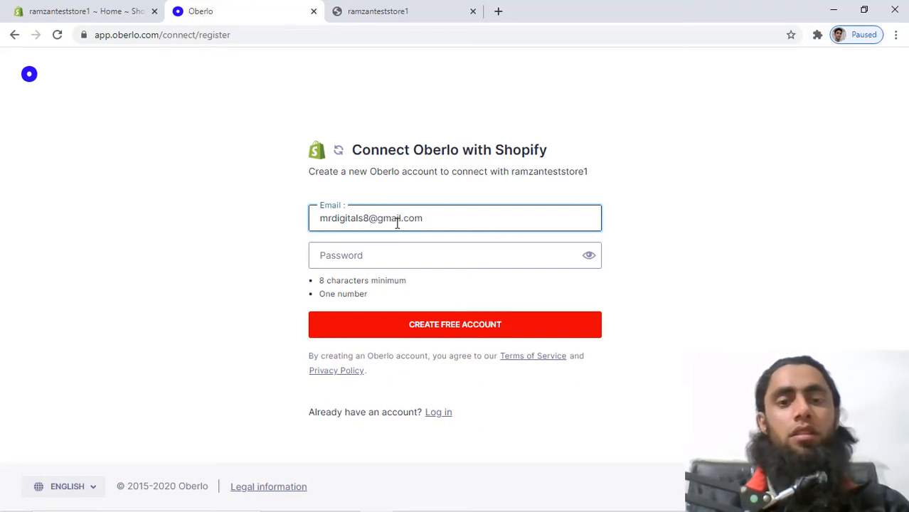
click(378, 260)
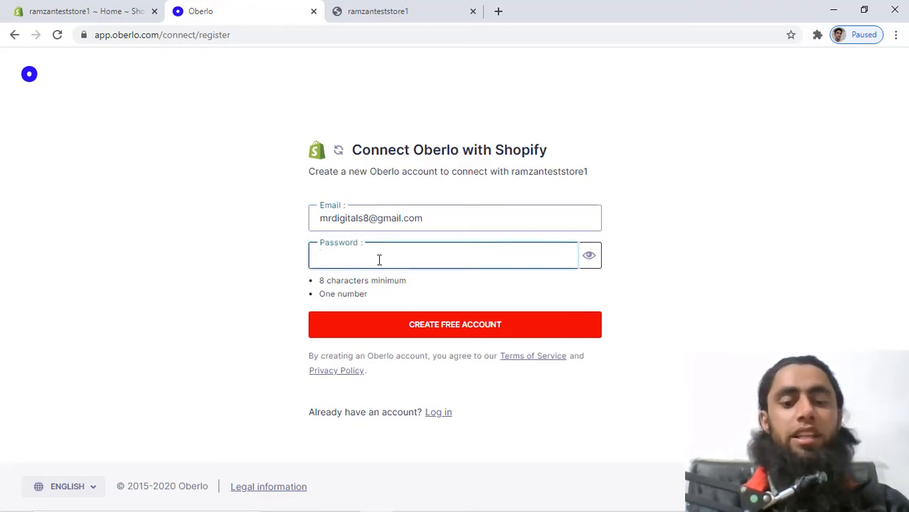
text(••••••)
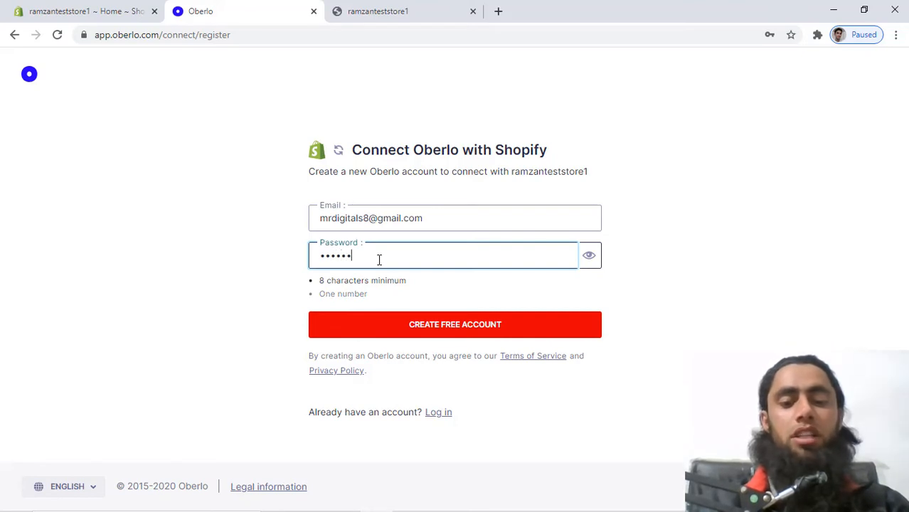
text(••••)
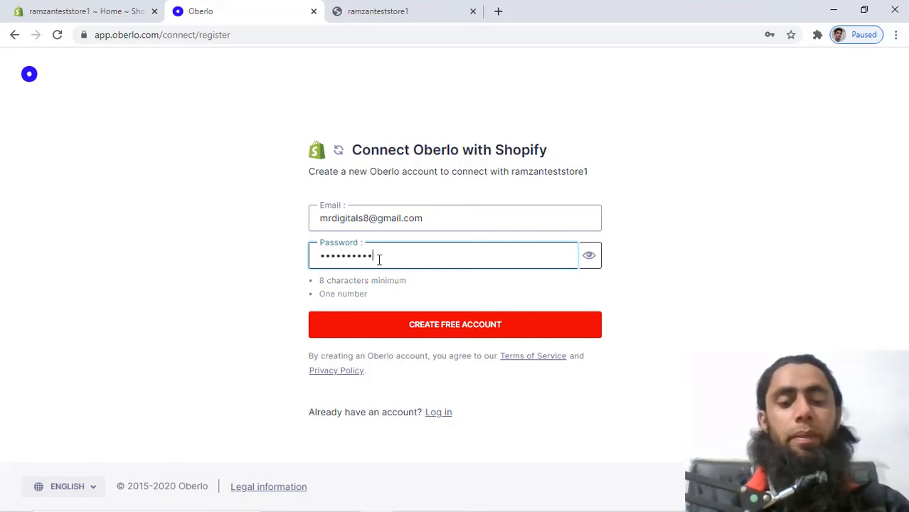
text(•)
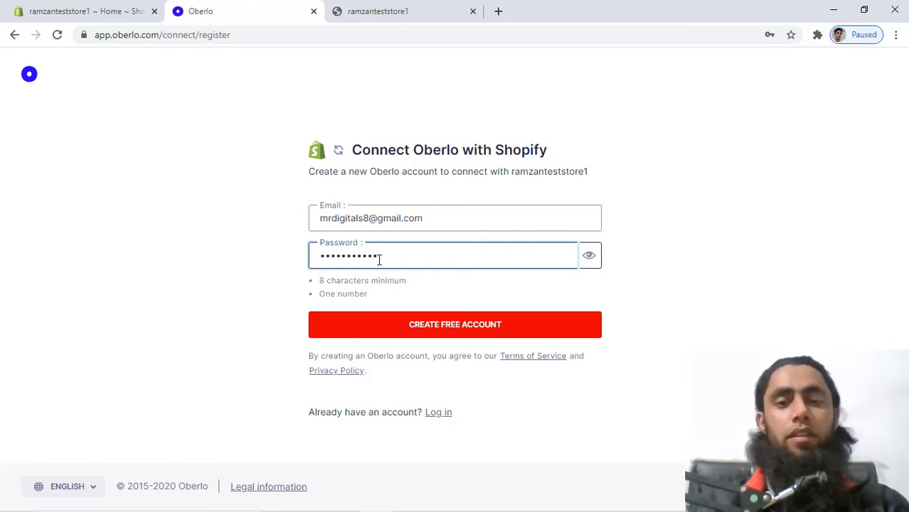
click(418, 328)
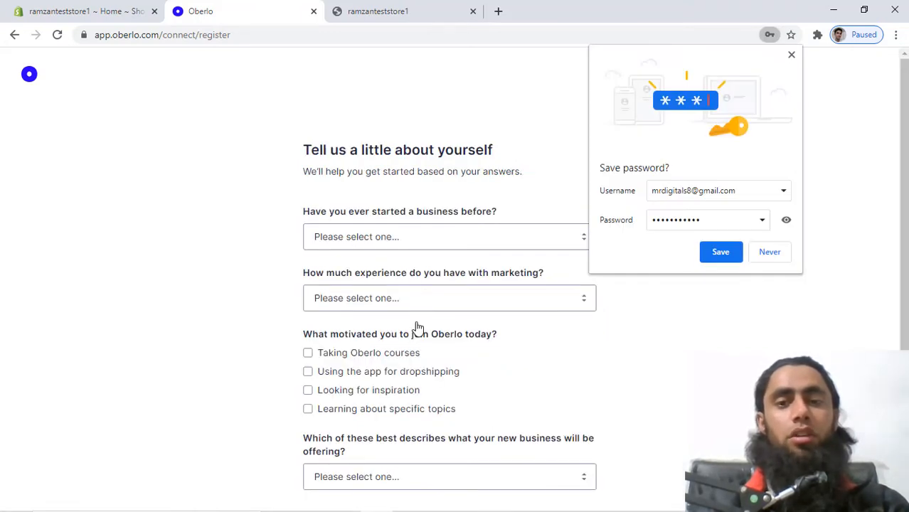
Decline saving the password, then answer 'started and launched' and marketing experience Beginner.
click(775, 256)
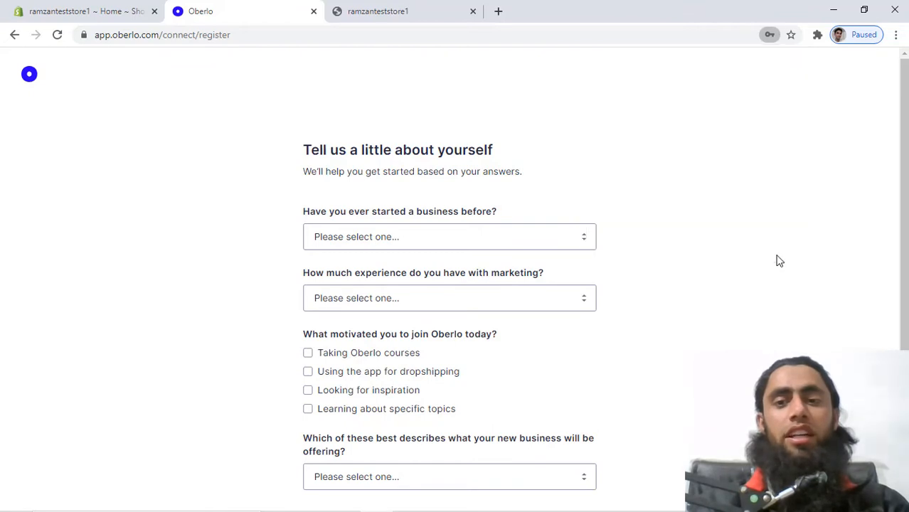
scroll(660, 333, down, 1)
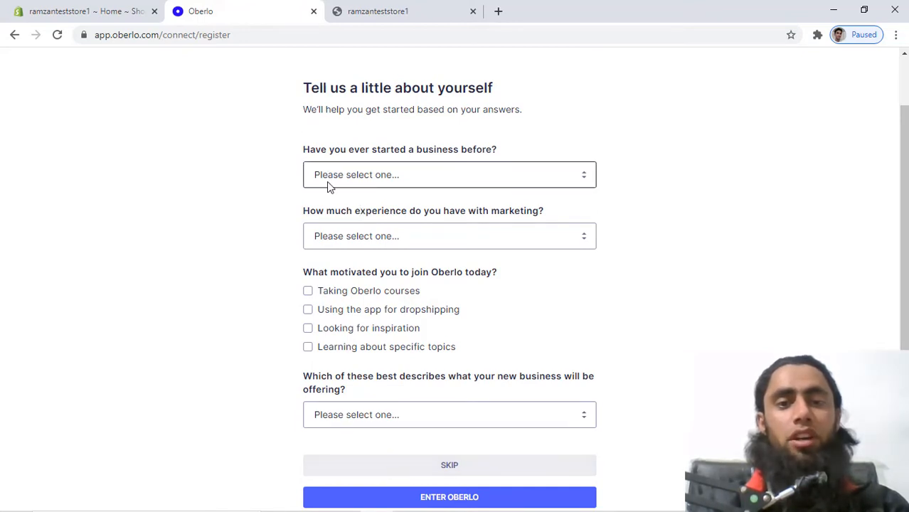
click(409, 179)
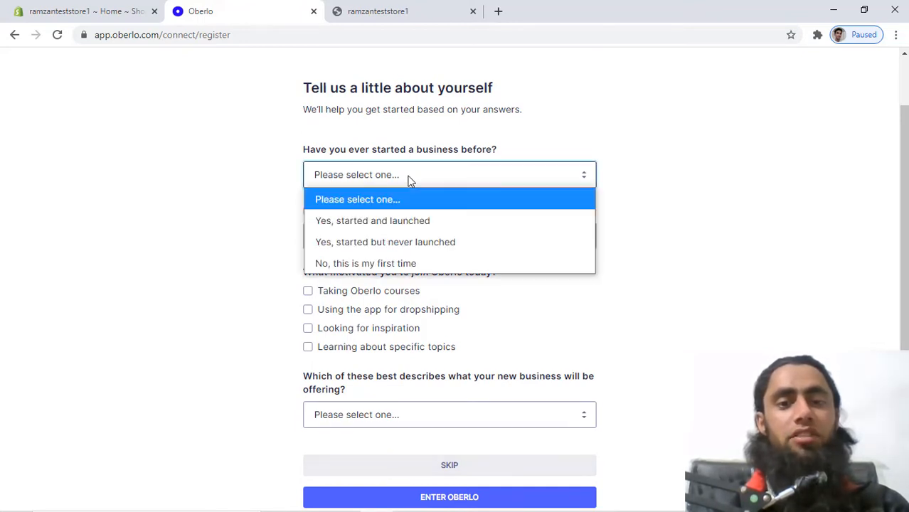
click(347, 222)
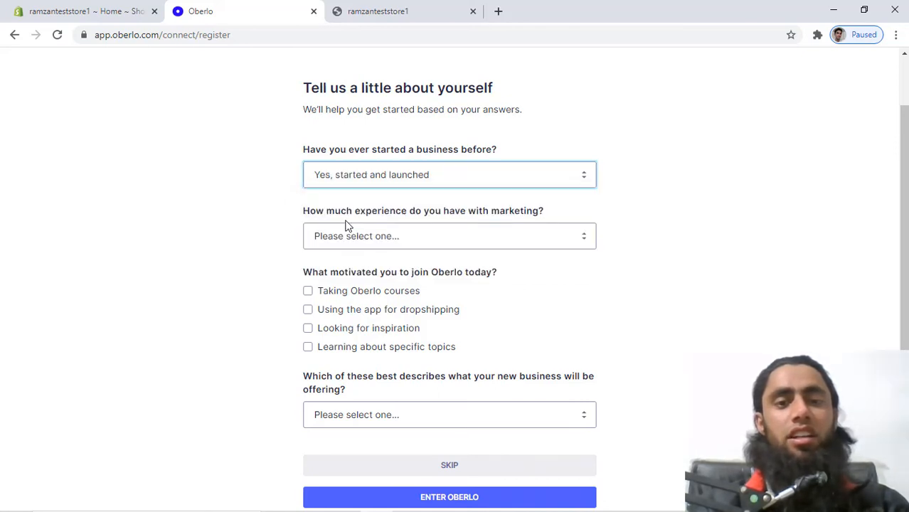
click(399, 238)
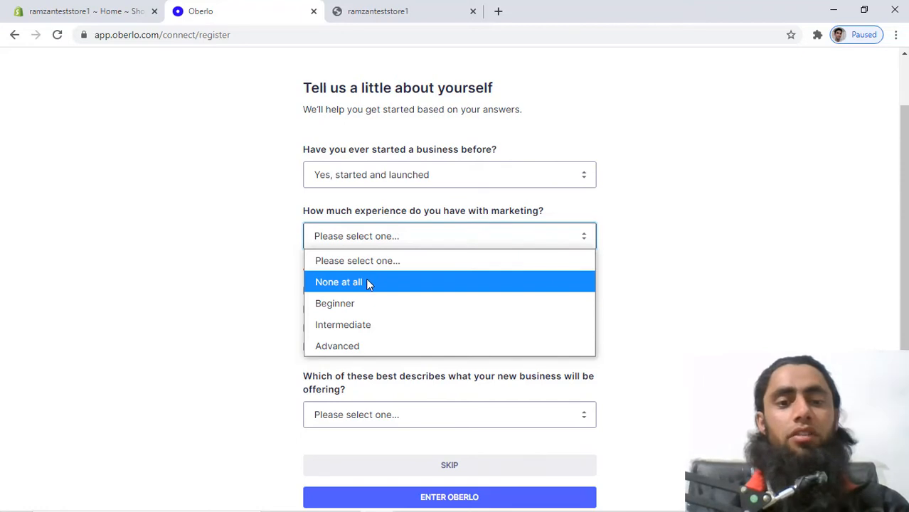
click(359, 307)
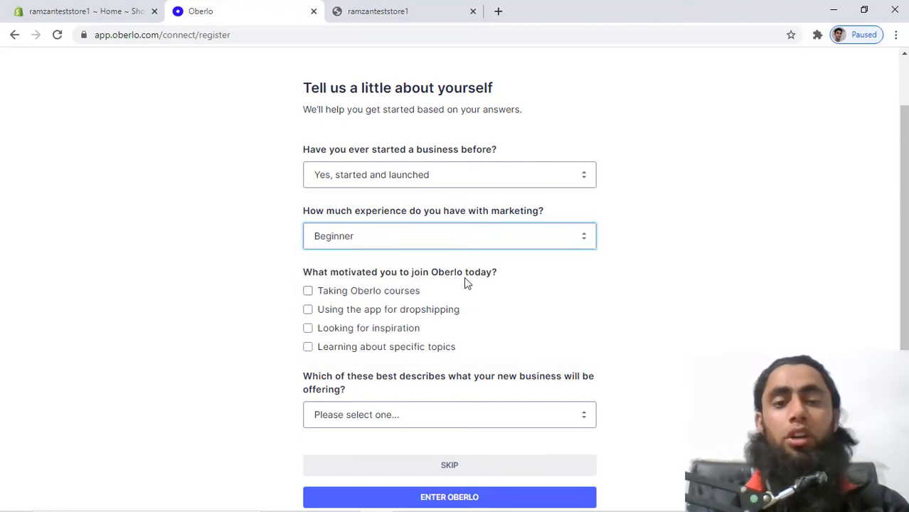
Tick Using the app for dropshipping, choose Products I dropship, and enter Oberlo.
click(308, 291)
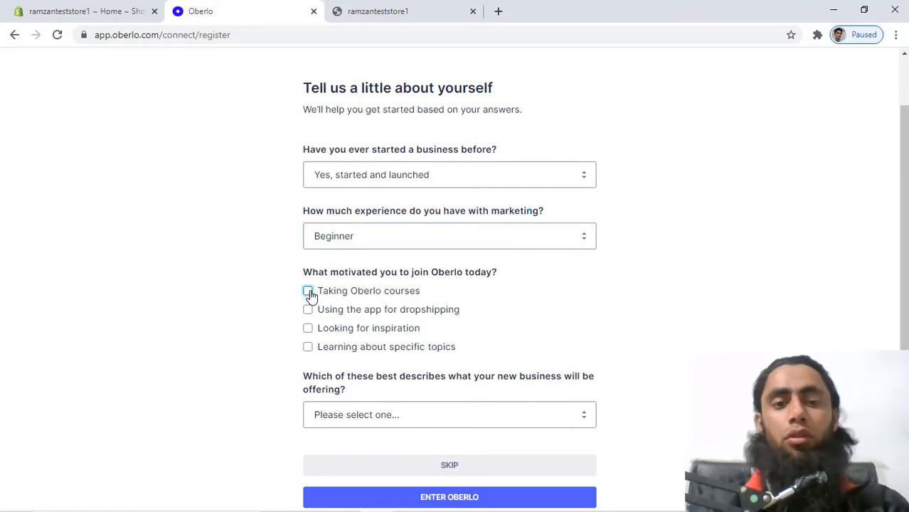
click(308, 291)
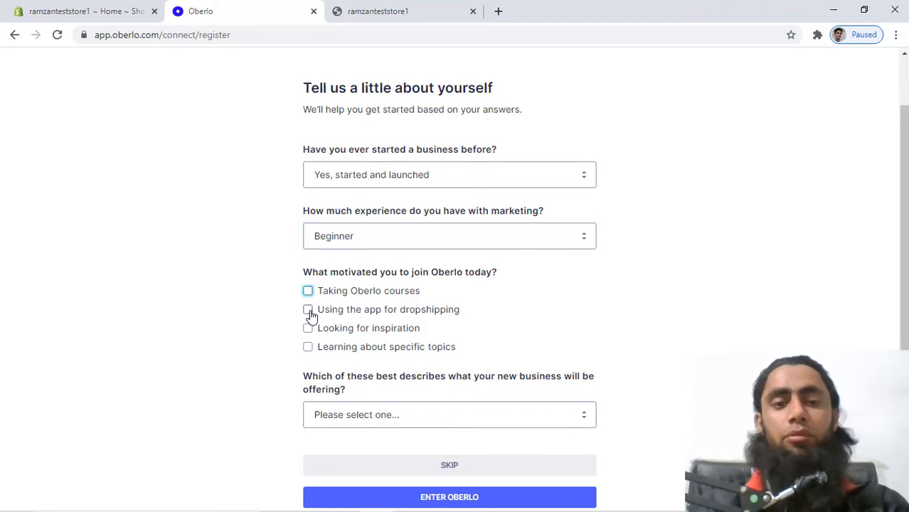
click(308, 311)
click(331, 420)
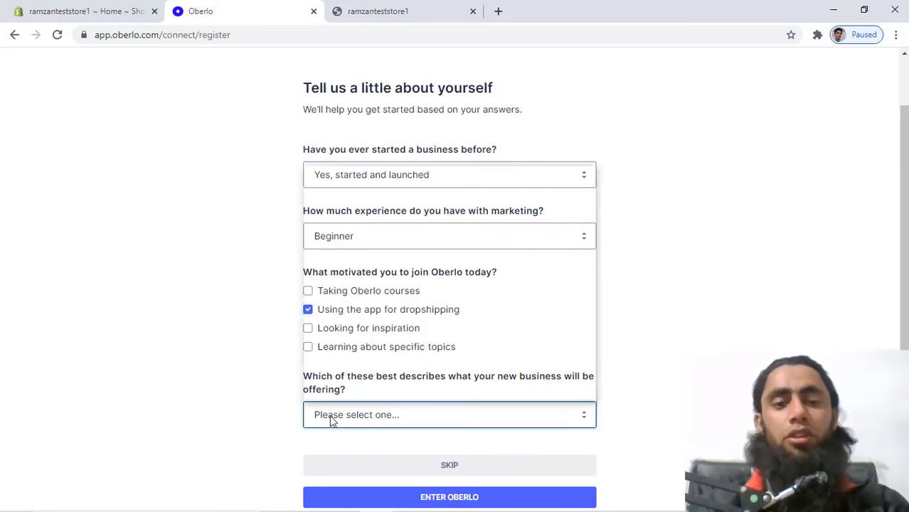
click(331, 420)
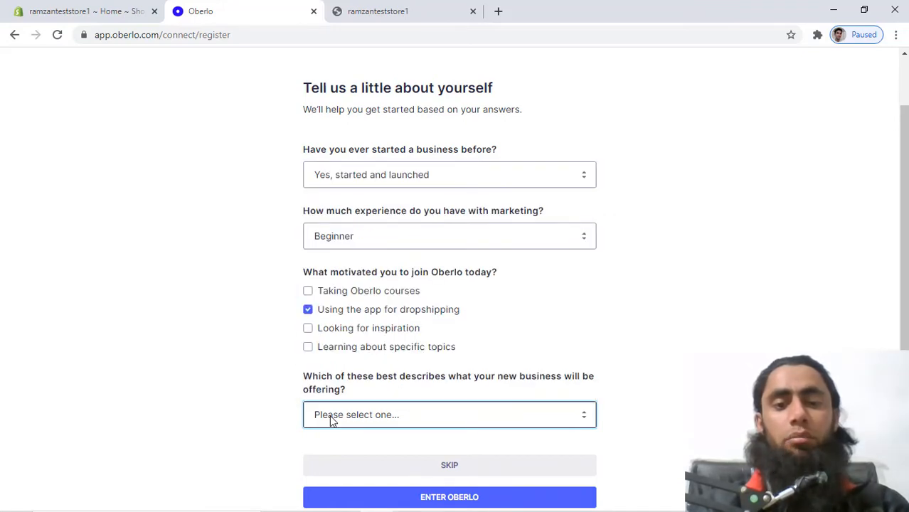
click(331, 419)
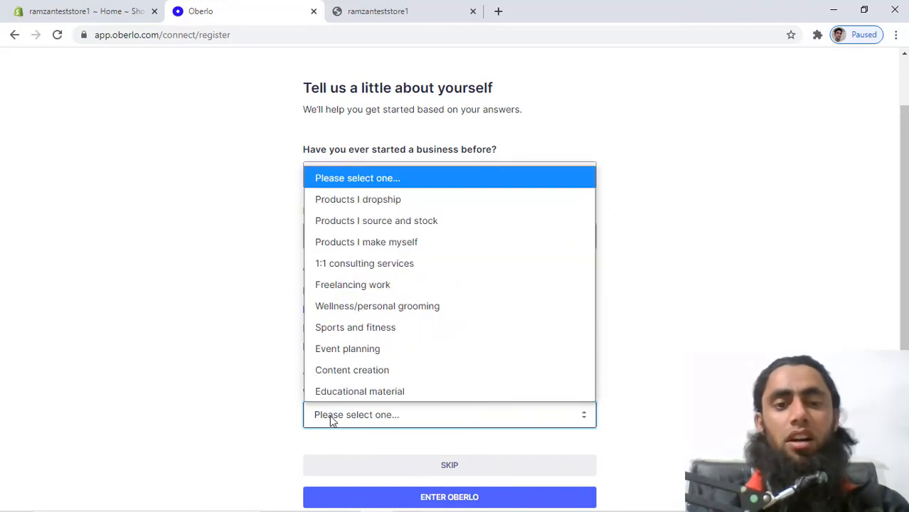
click(371, 220)
key(Up)
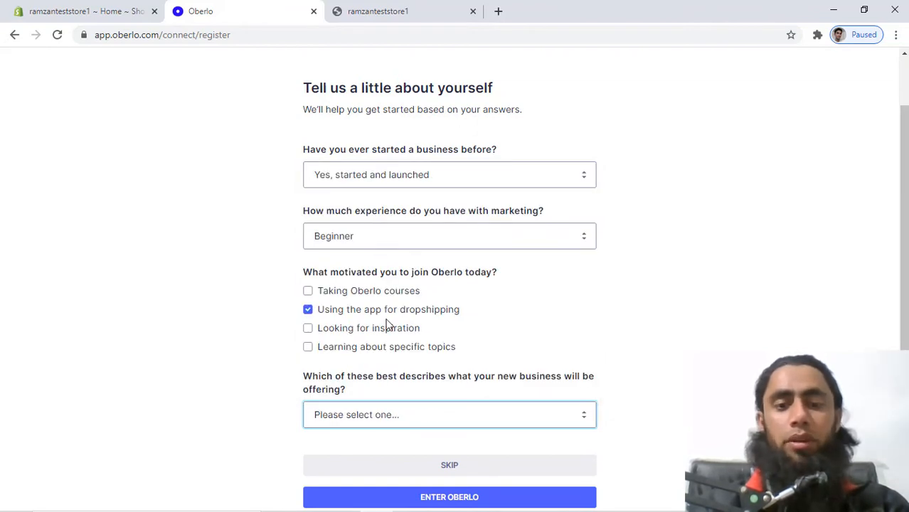
key(Down)
key(Down)
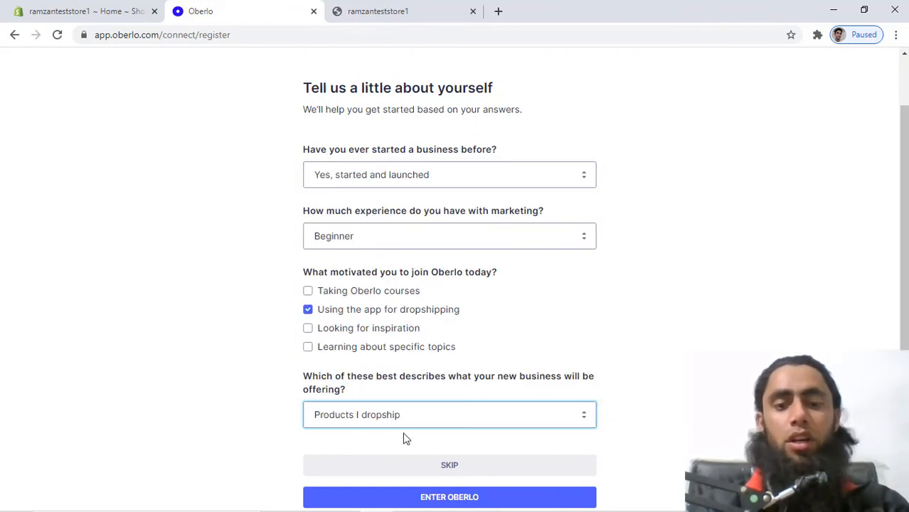
click(428, 497)
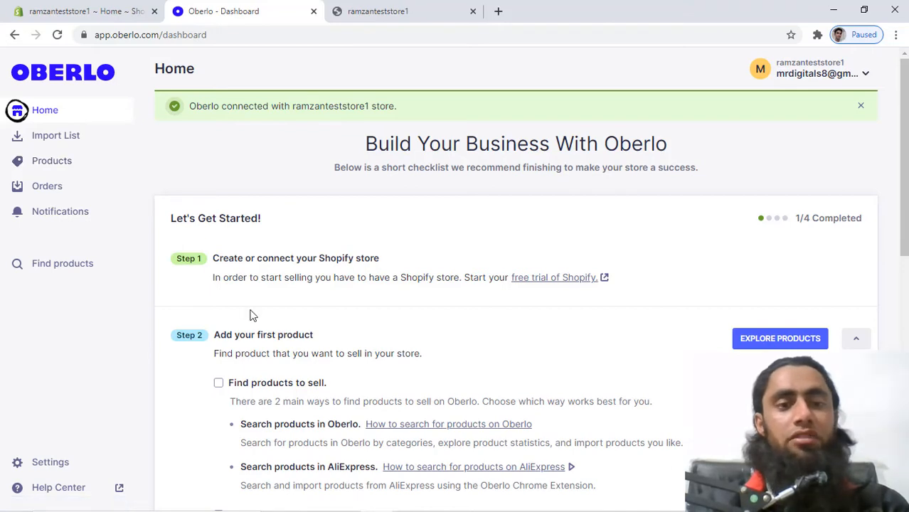
Close the Oberlo welcome message on the dashboard and go to the empty Products page.
scroll(249, 315, down, 2)
scroll(250, 315, down, 5)
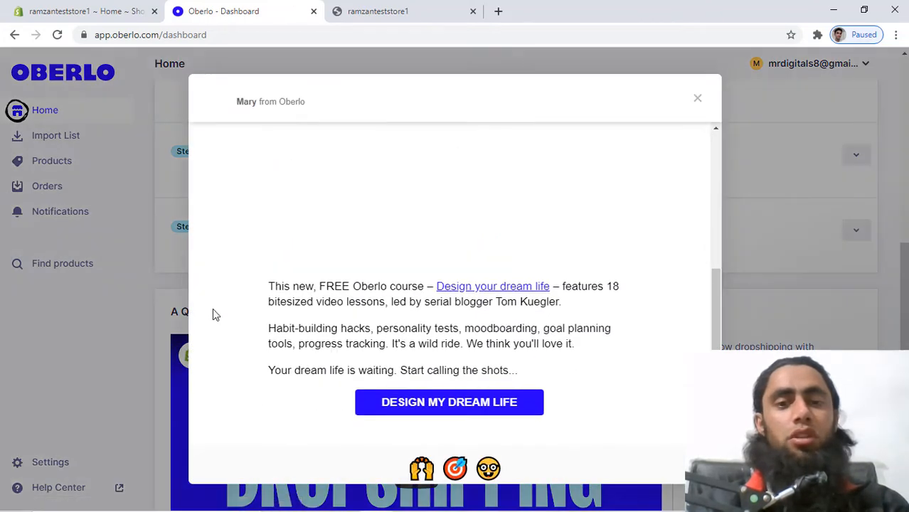
click(697, 99)
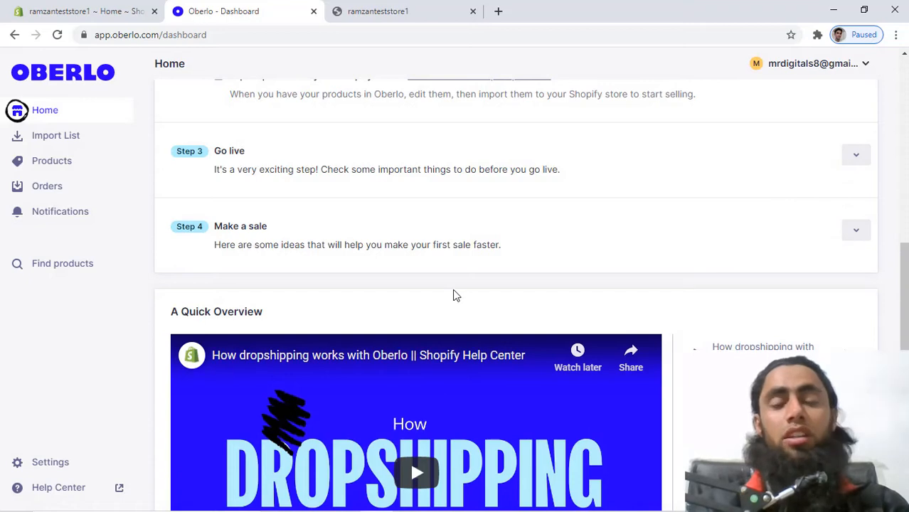
scroll(453, 291, down, 2)
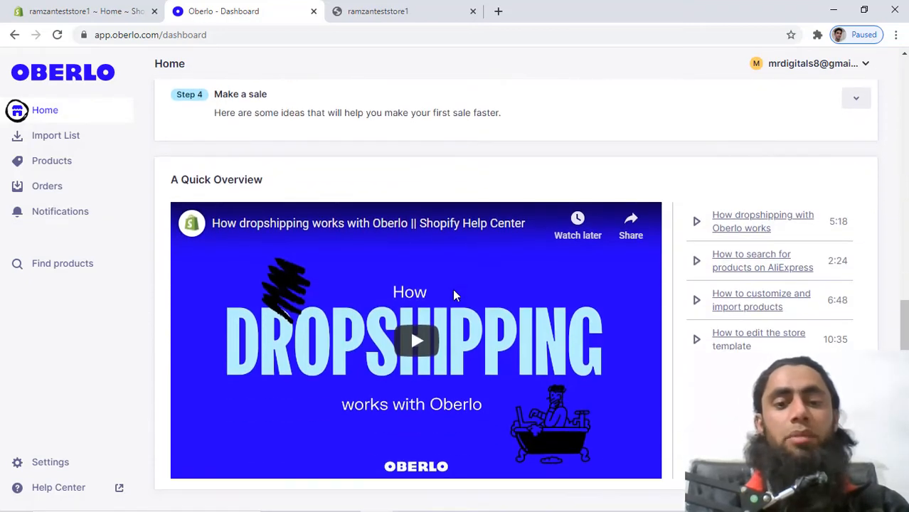
scroll(454, 295, up, 5)
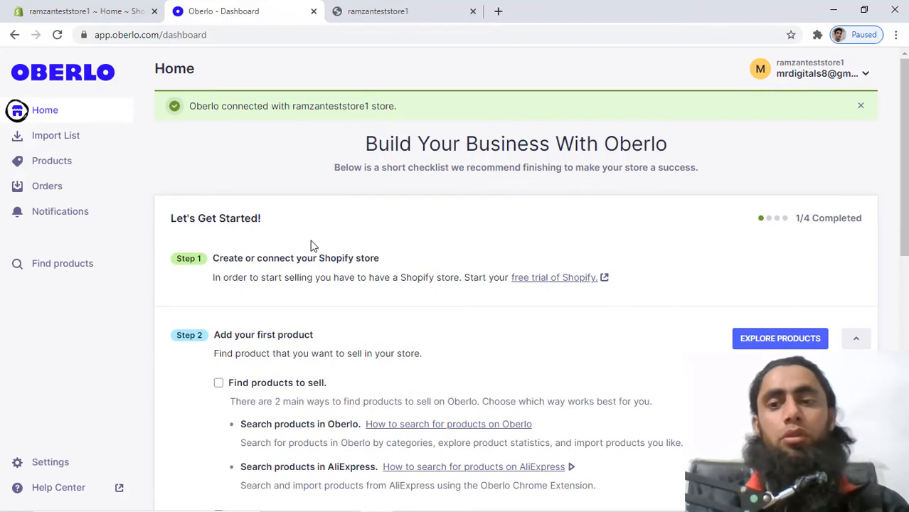
click(53, 163)
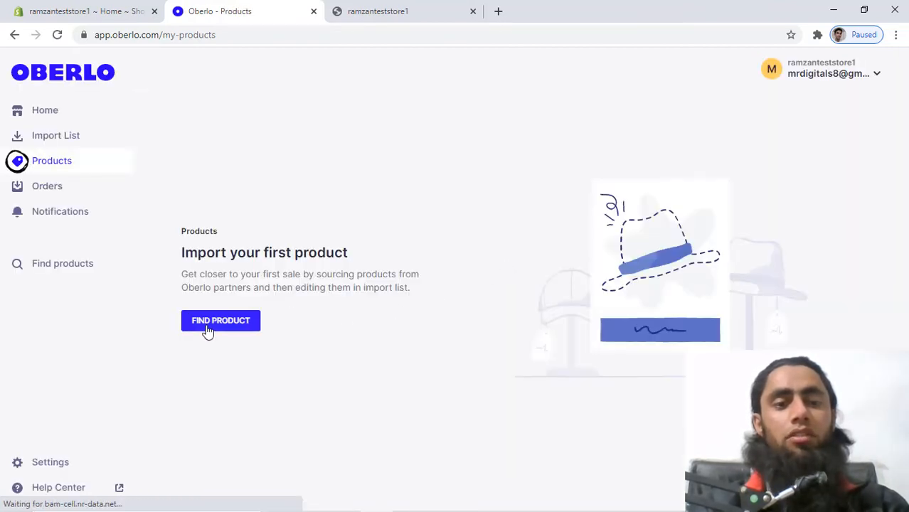
Open the AliExpress product marketplace with Find Product.
click(207, 328)
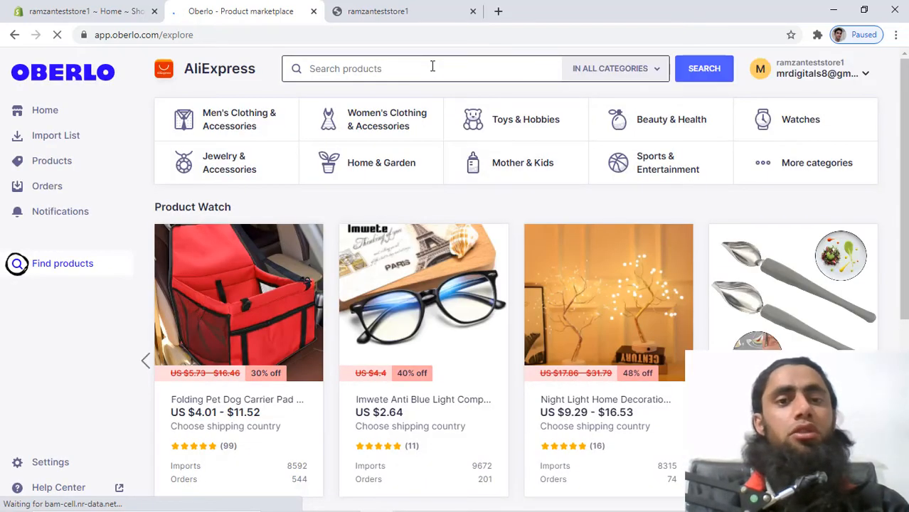
Search the marketplace for 'portable blenders', returning 7,243 AliExpress results.
click(431, 66)
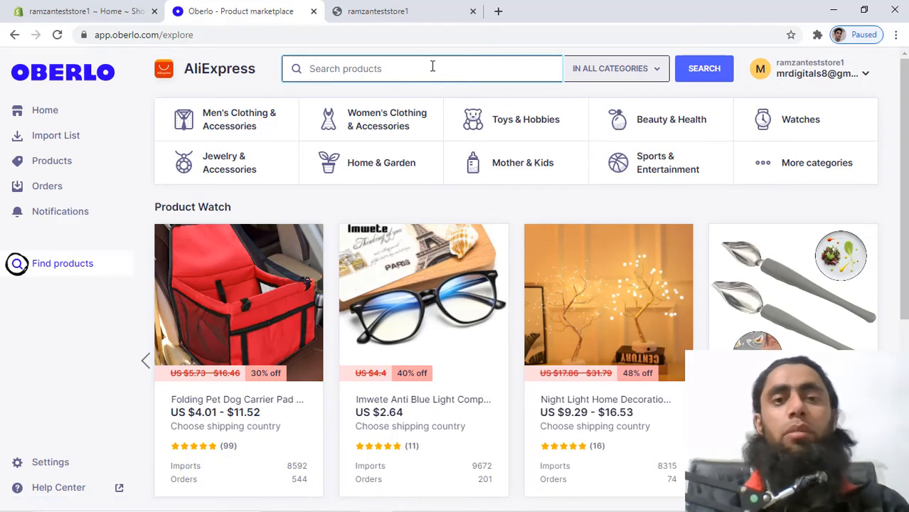
text(blenders)
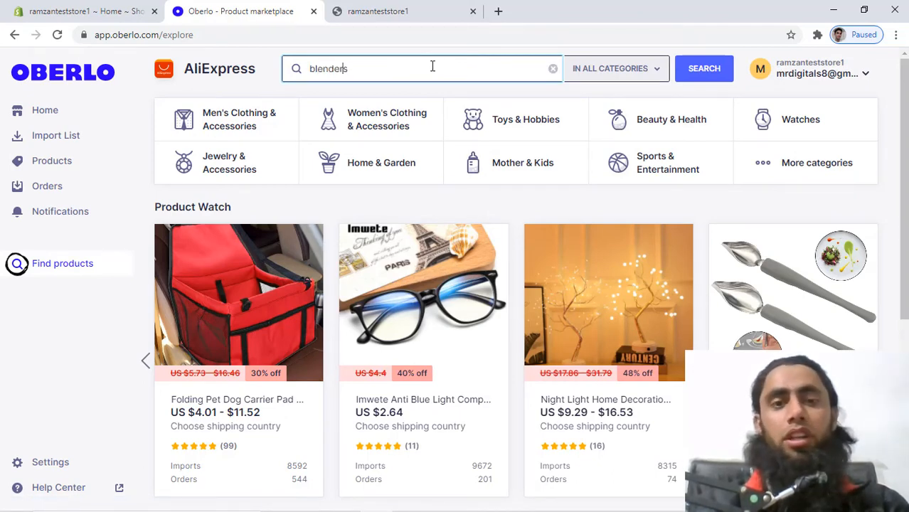
text(portable)
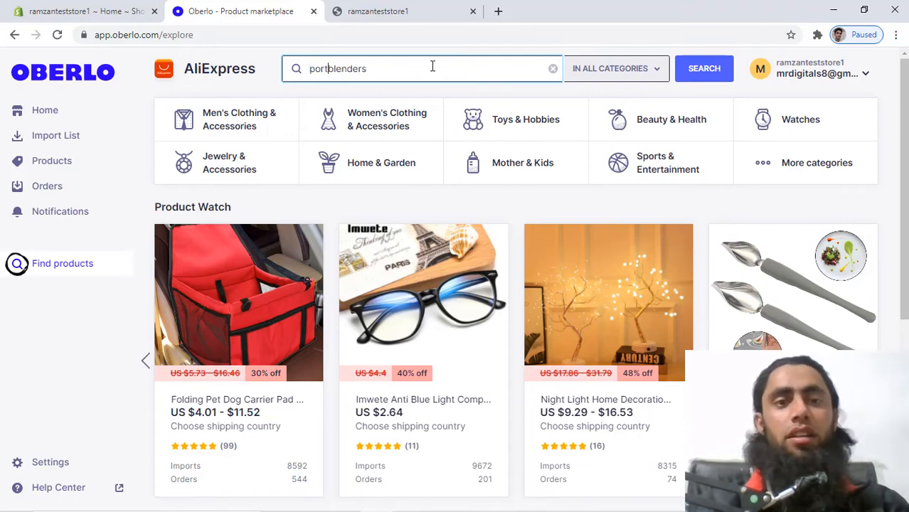
key(Return)
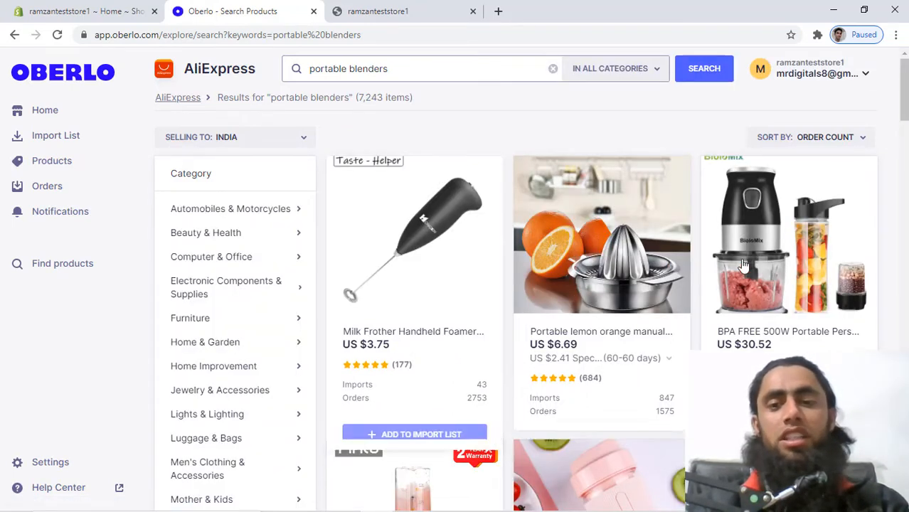
Add the US $3.75 Milk Frother Handheld Foamer to the import list.
scroll(732, 295, down, 6)
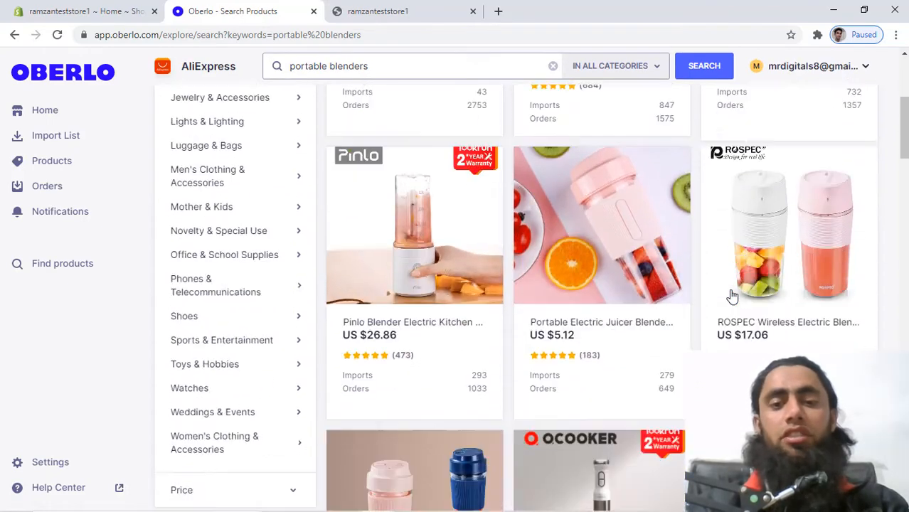
scroll(732, 295, down, 3)
scroll(732, 297, up, 6)
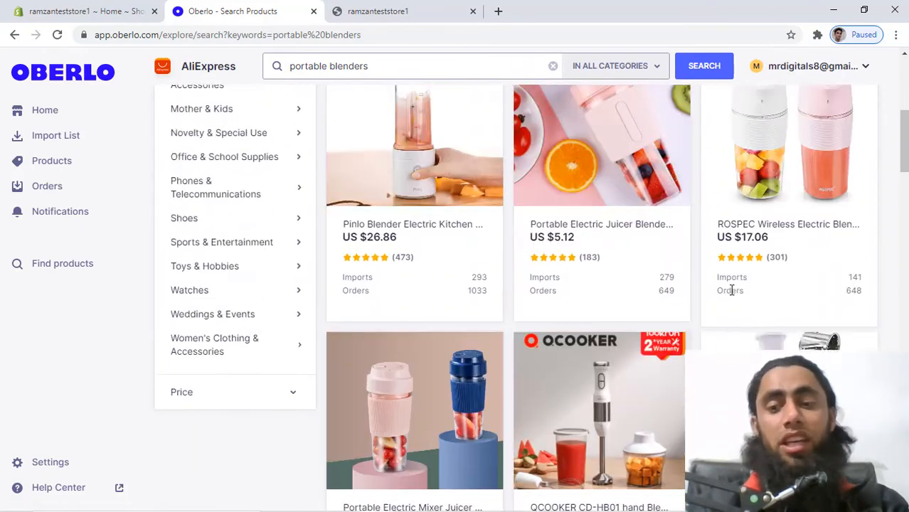
scroll(733, 295, up, 3)
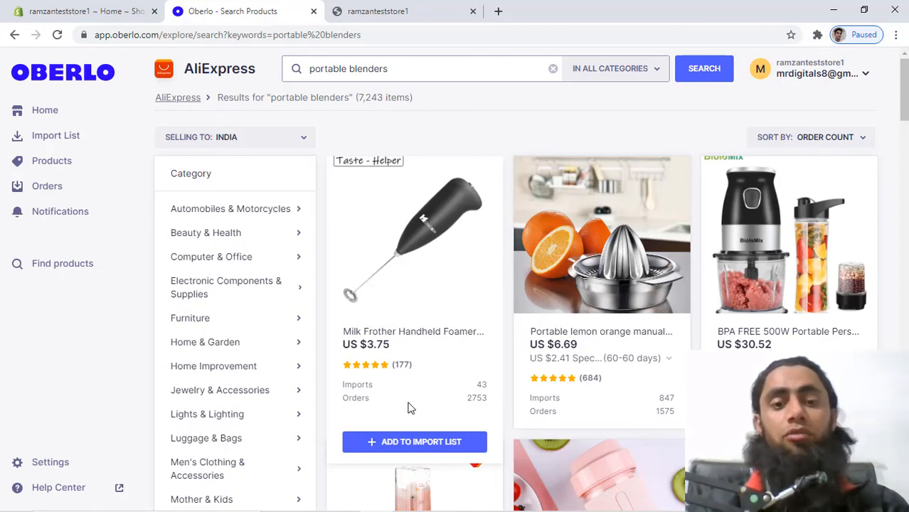
mouse_move(354, 399)
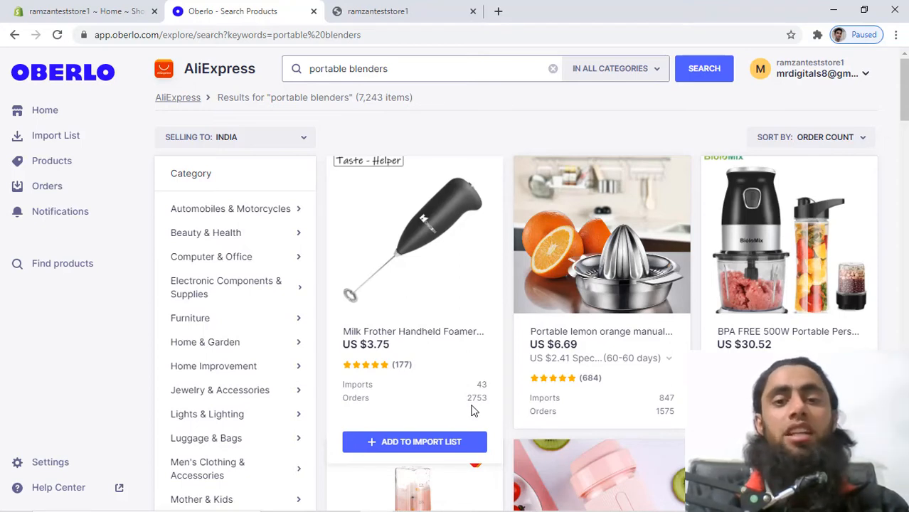
scroll(473, 411, down, 1)
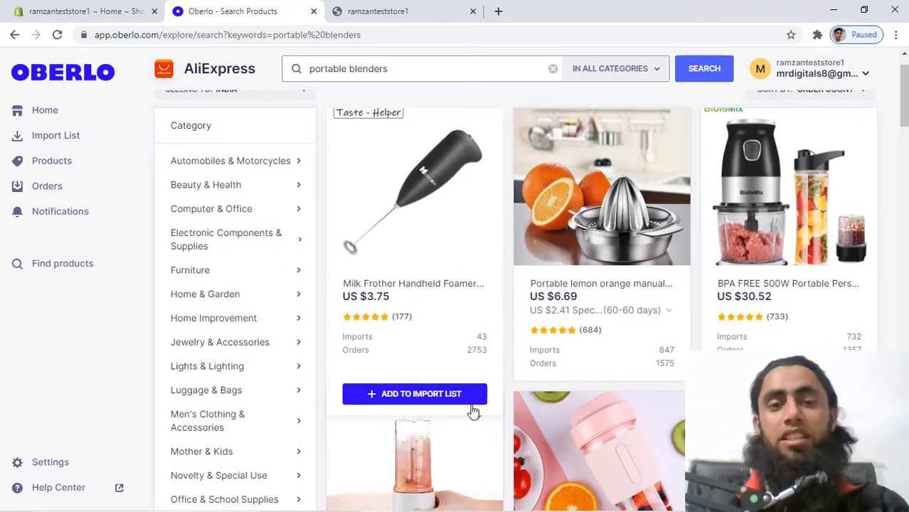
click(403, 395)
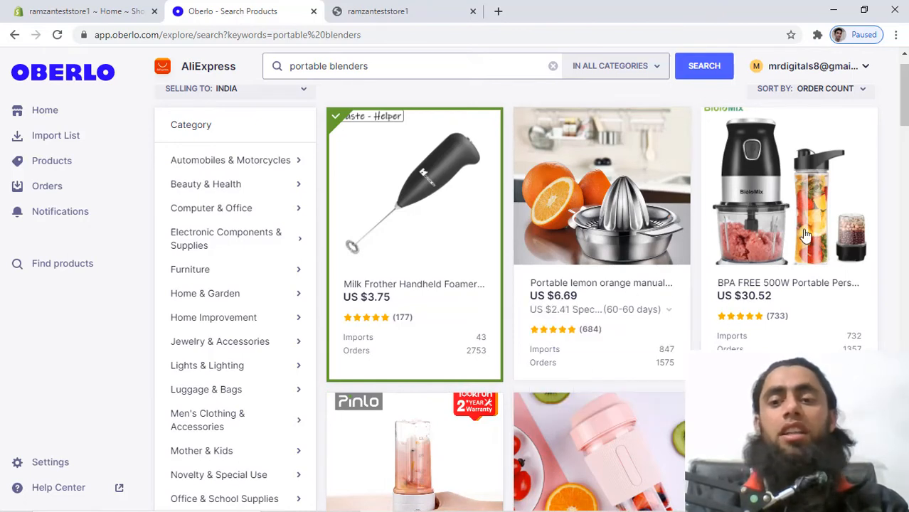
scroll(818, 213, up, 1)
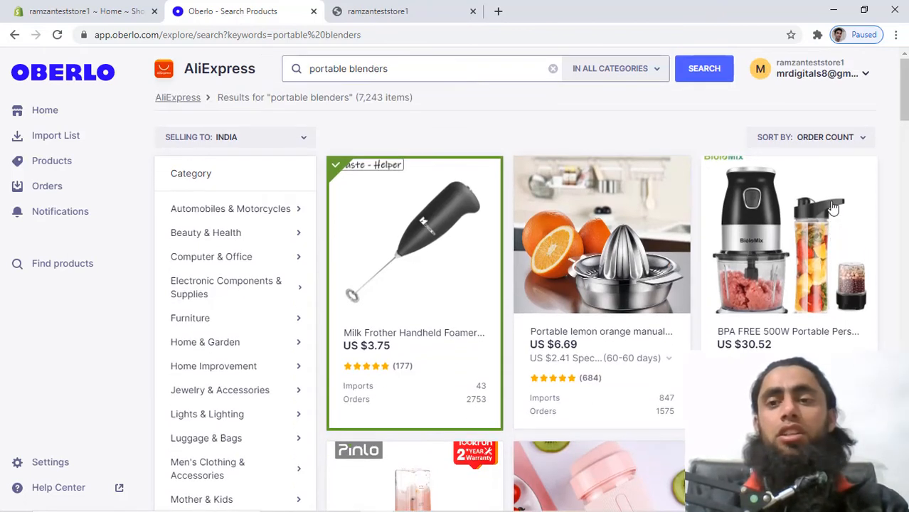
Sort the portable blender results by lowest price.
click(864, 138)
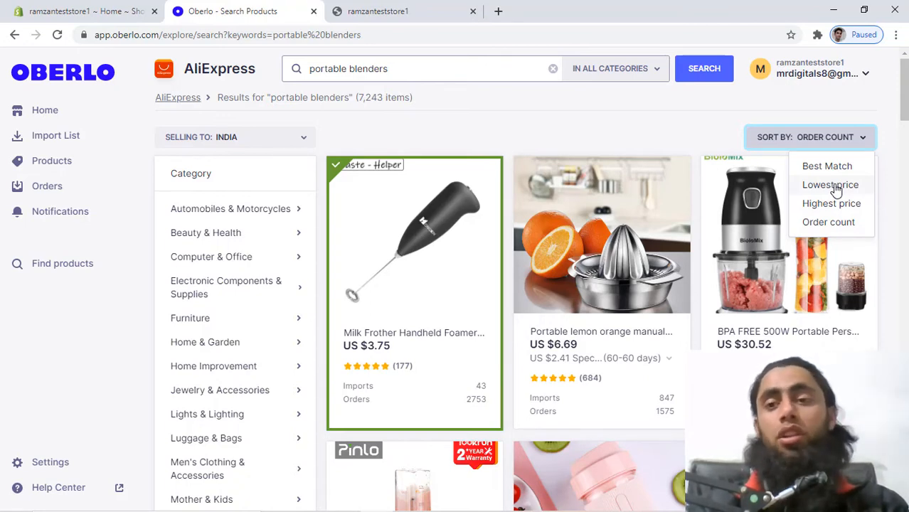
click(831, 186)
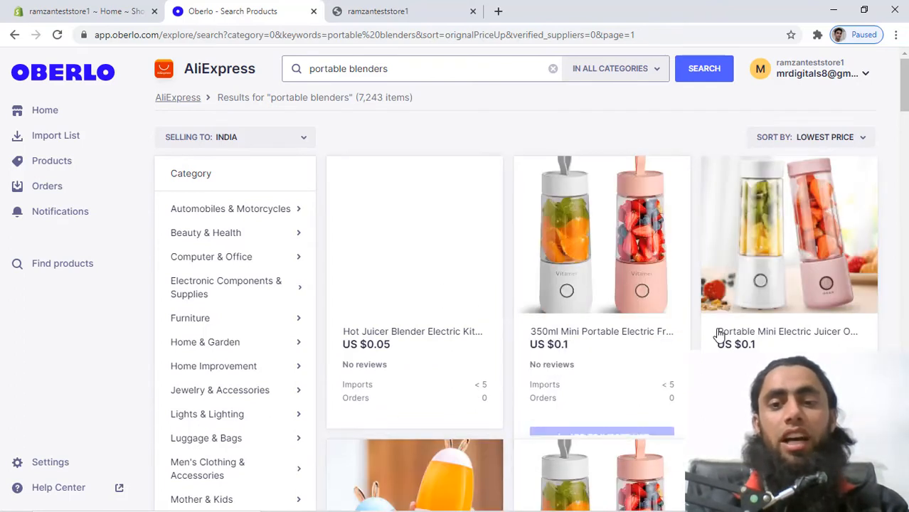
mouse_move(591, 395)
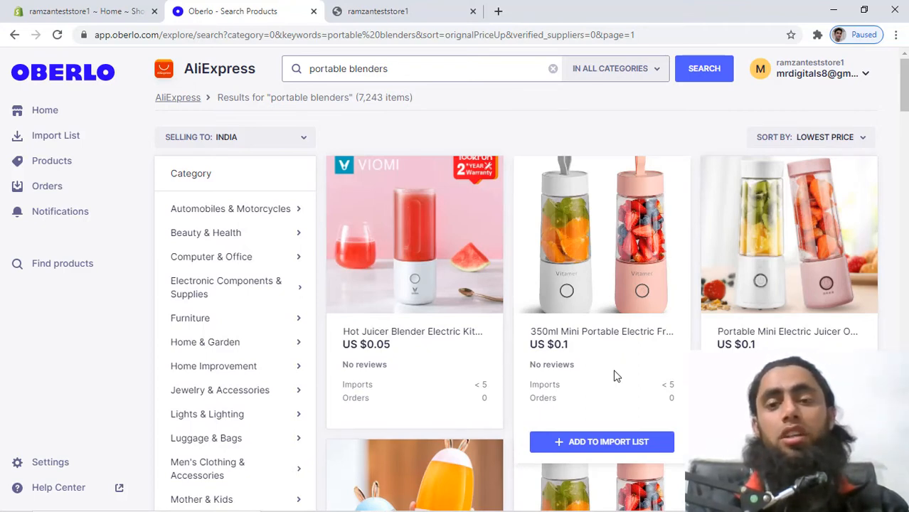
Add the US $0.1 350ml Mini Portable blender to the import list.
scroll(615, 371, down, 1)
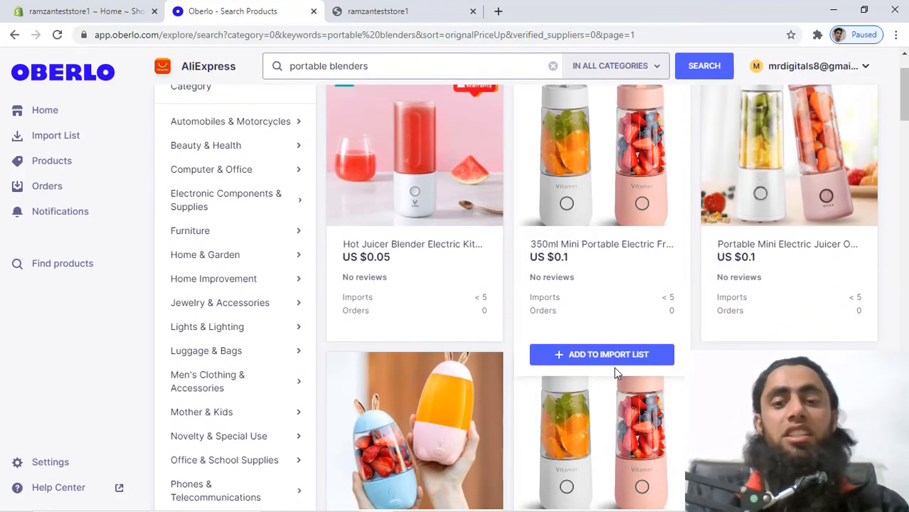
scroll(615, 371, down, 2)
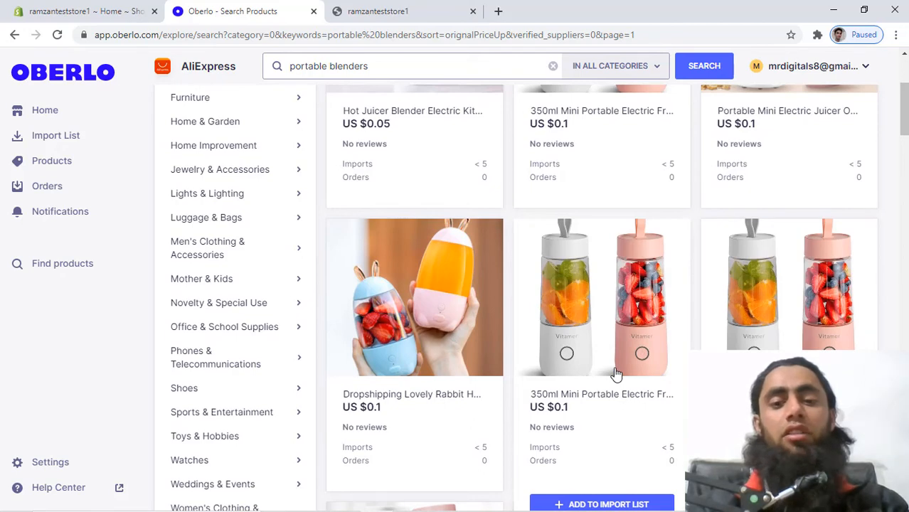
scroll(617, 373, up, 3)
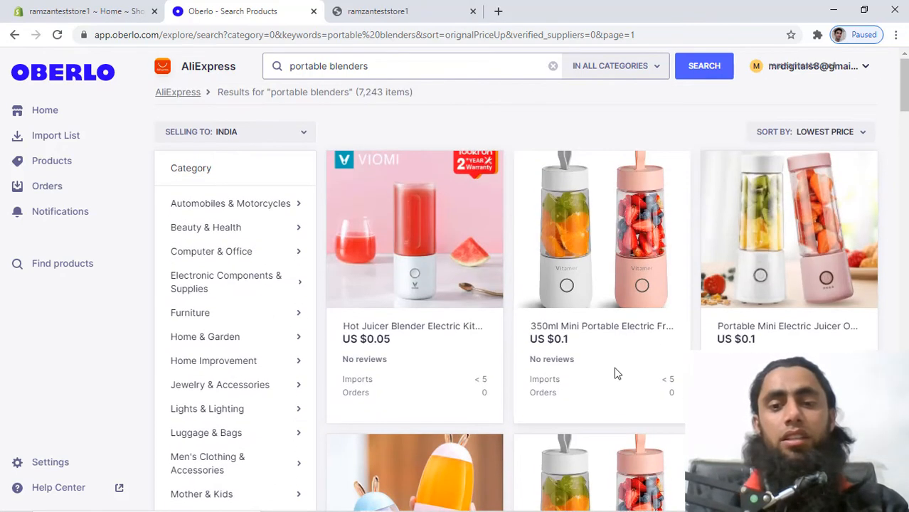
mouse_move(616, 374)
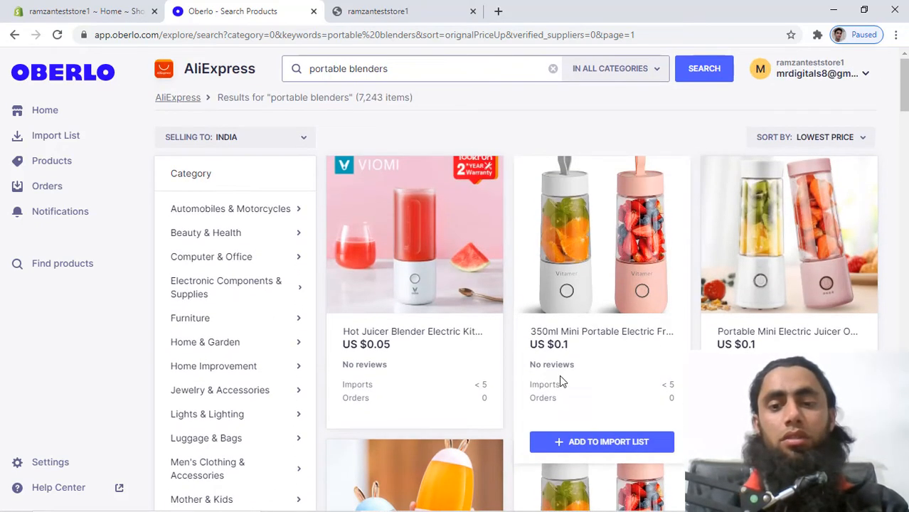
click(604, 442)
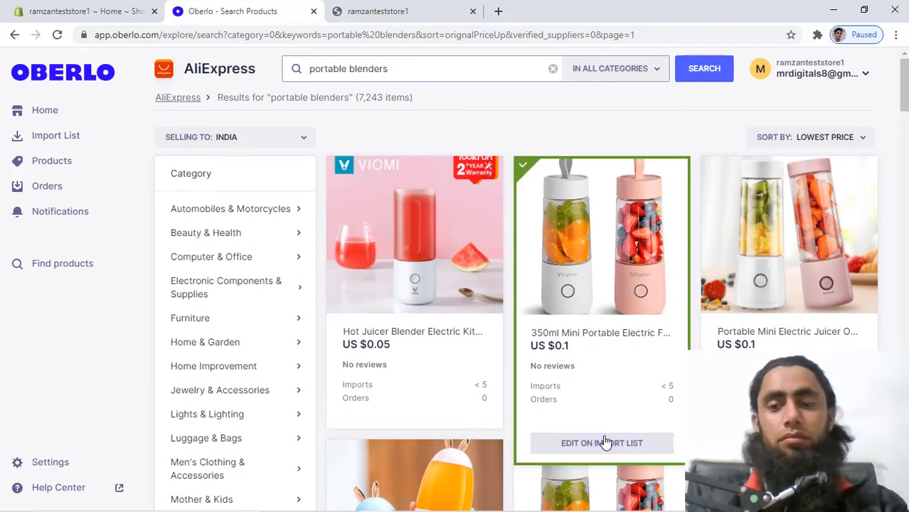
scroll(603, 442, down, 3)
scroll(605, 438, up, 3)
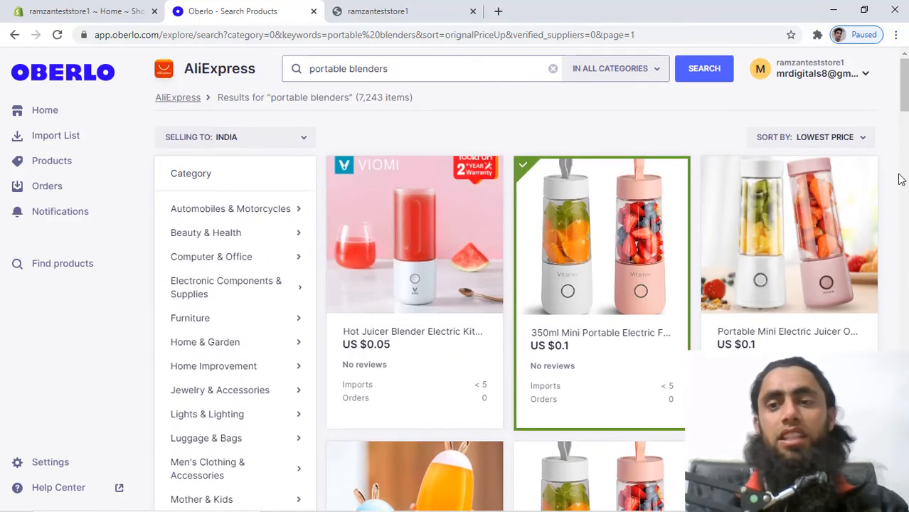
click(857, 137)
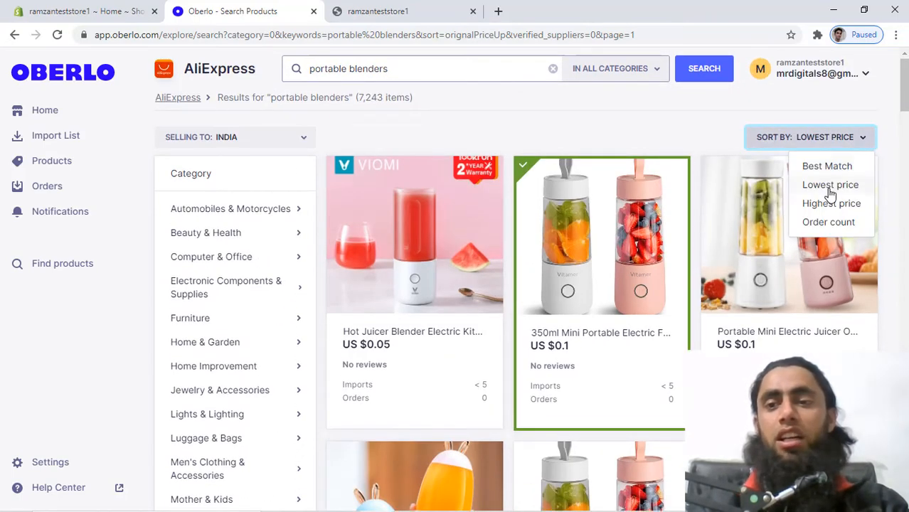
Switch to Best Match order and import-list the US $13.99 400mL Portable Electric blender.
click(815, 168)
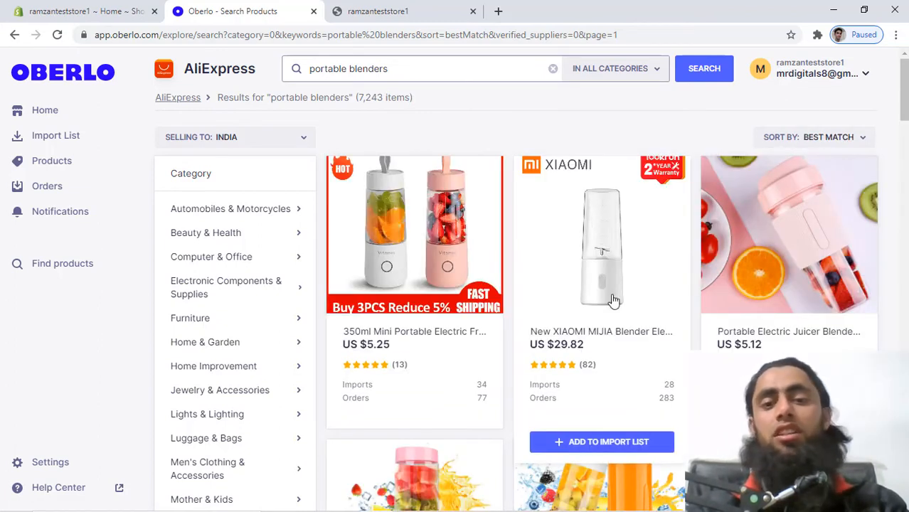
scroll(517, 333, down, 5)
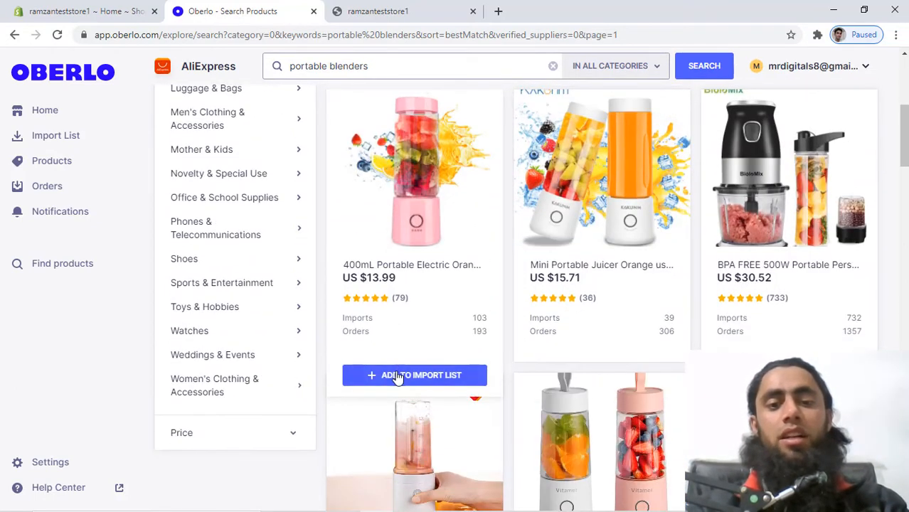
click(398, 375)
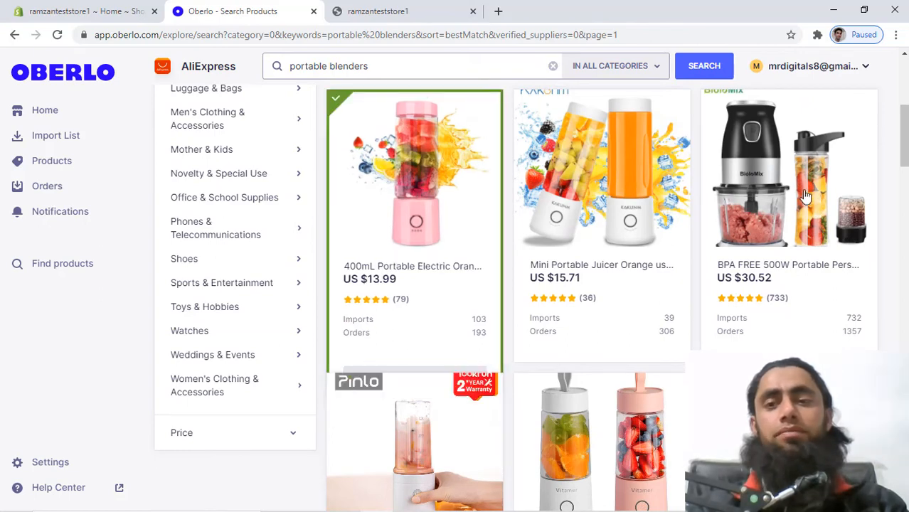
scroll(805, 197, up, 5)
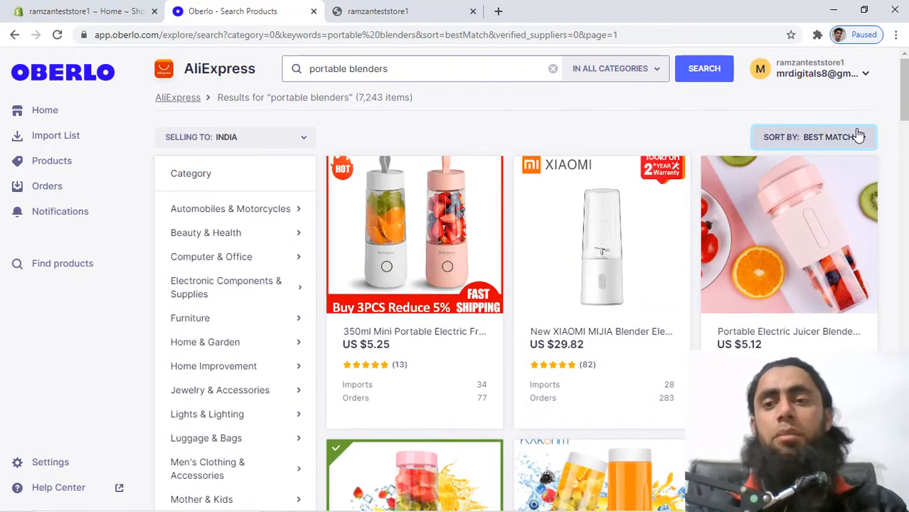
Sort results by highest price and add the US $2399.99 USB Juicer Blender to the import list.
click(858, 136)
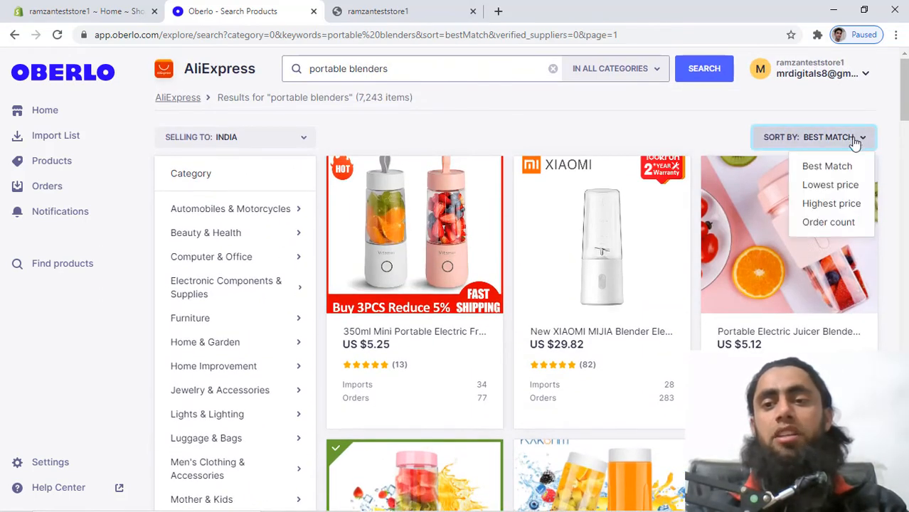
click(829, 205)
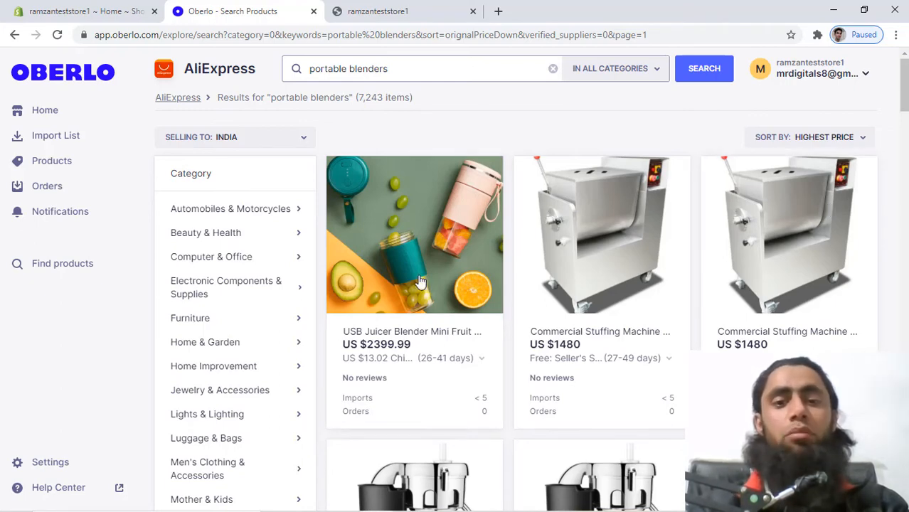
mouse_move(413, 413)
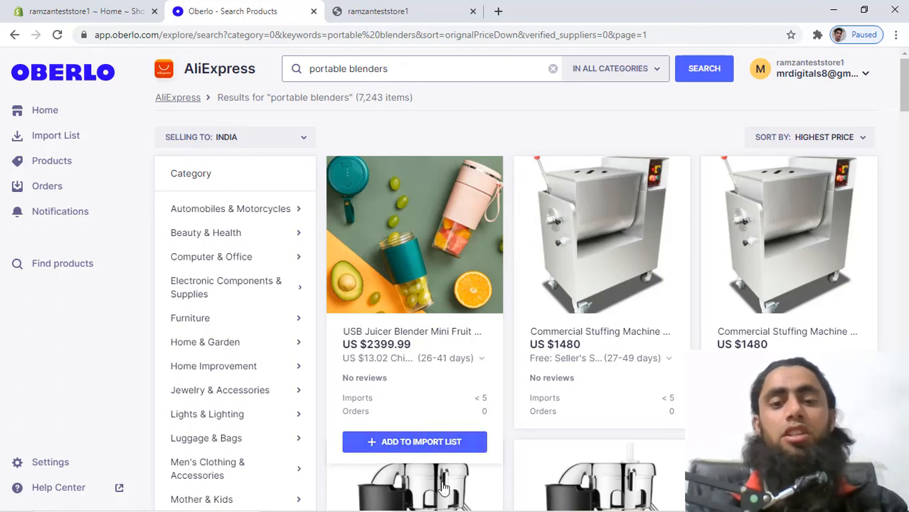
mouse_move(441, 413)
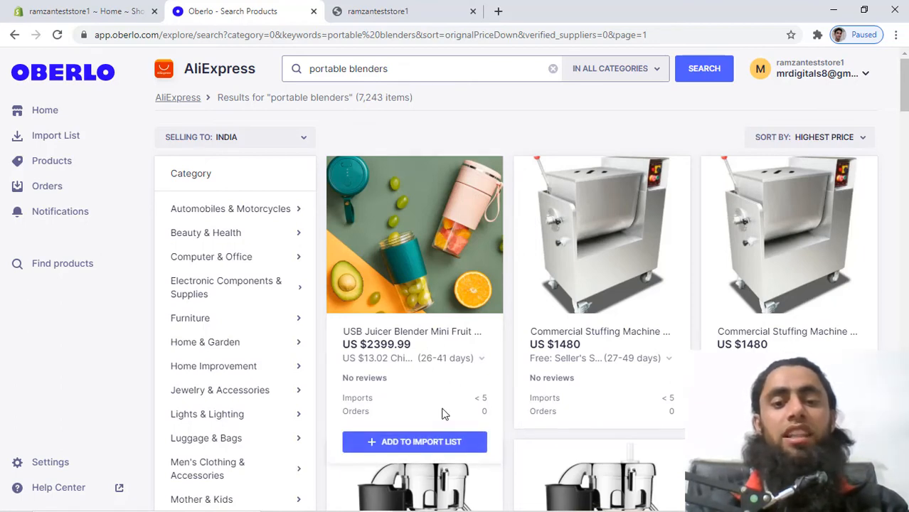
click(423, 444)
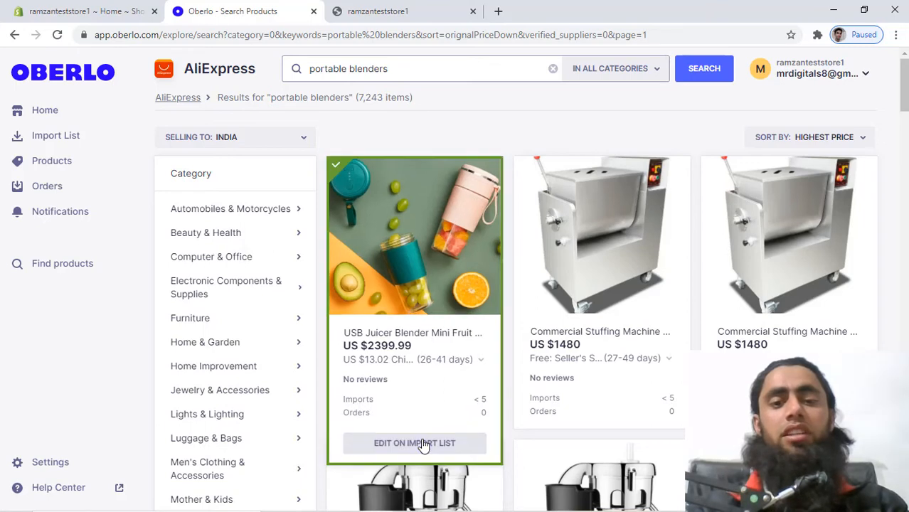
Add the US $1250 500W Portable Orange Juicer to the import list.
scroll(708, 311, down, 5)
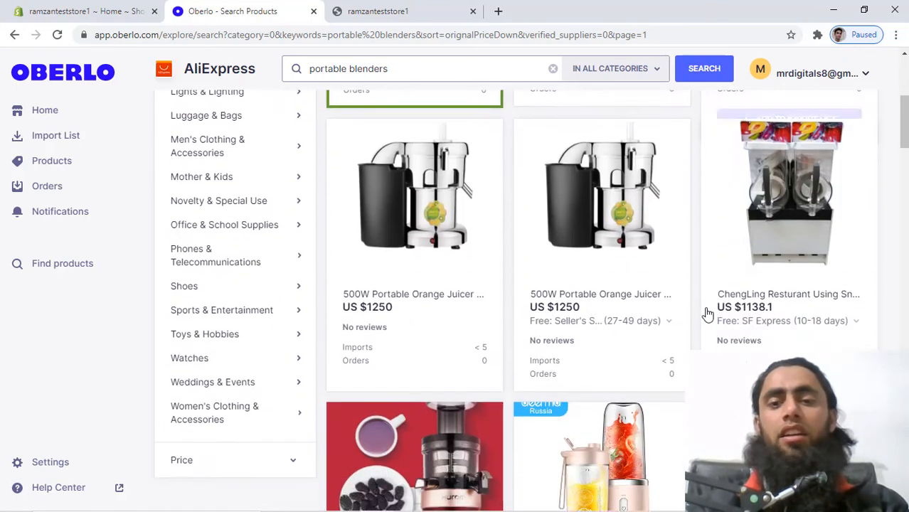
scroll(708, 310, down, 1)
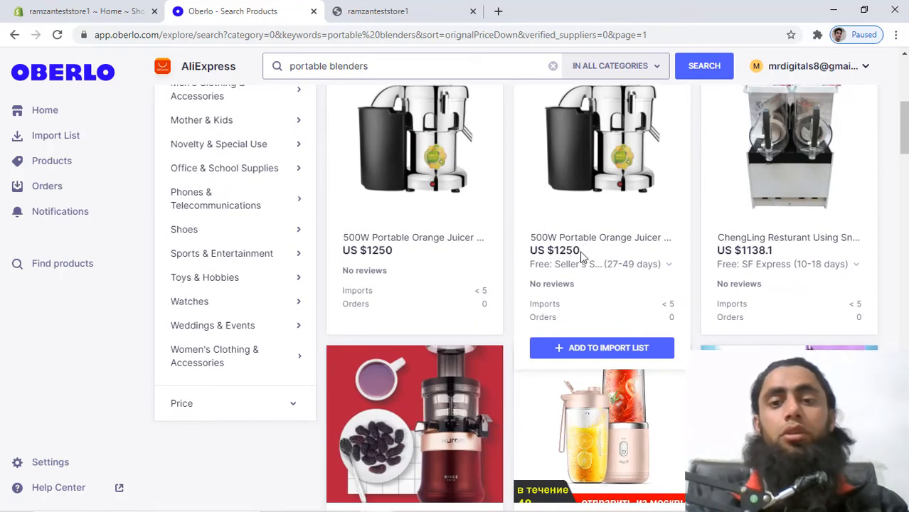
click(589, 350)
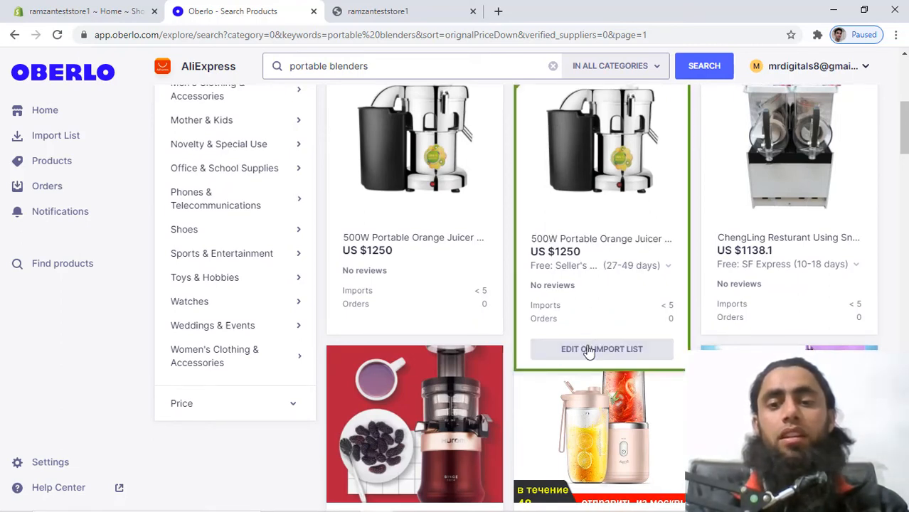
scroll(588, 351, up, 5)
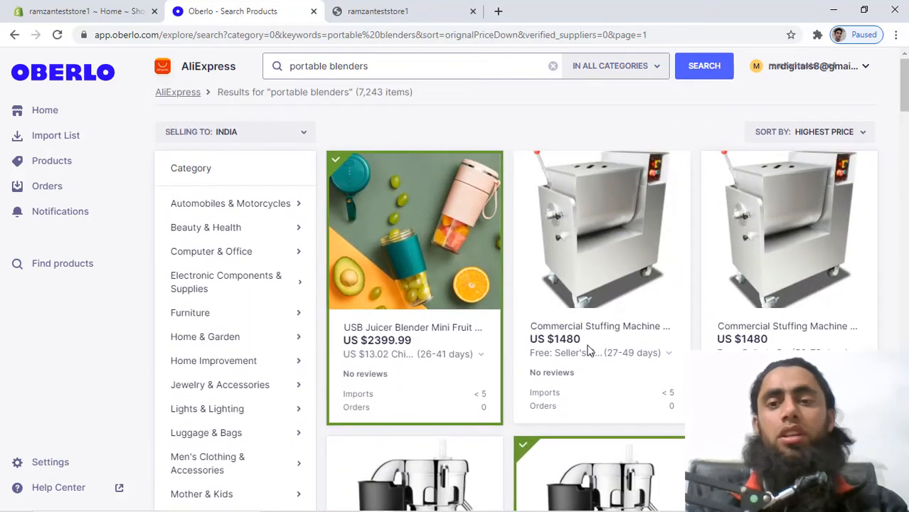
click(858, 142)
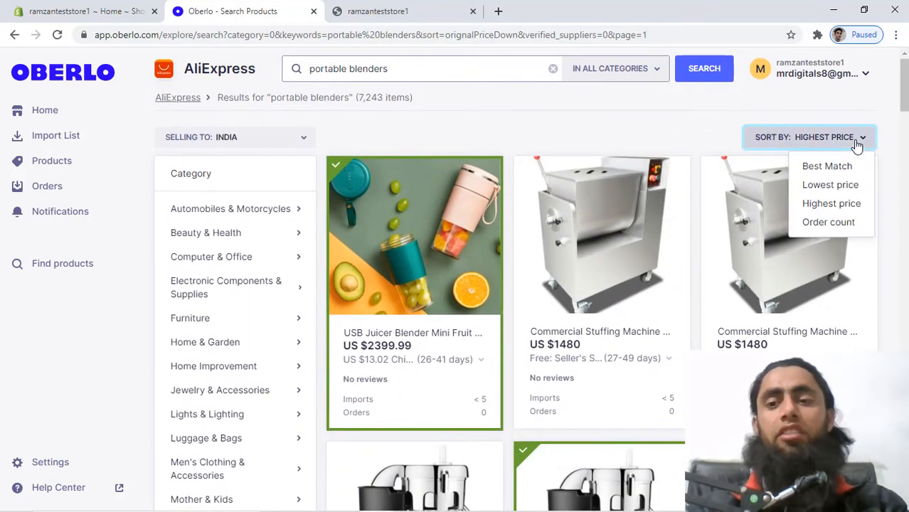
Sort the results by order count, then go to the Import List of 6 products.
click(851, 225)
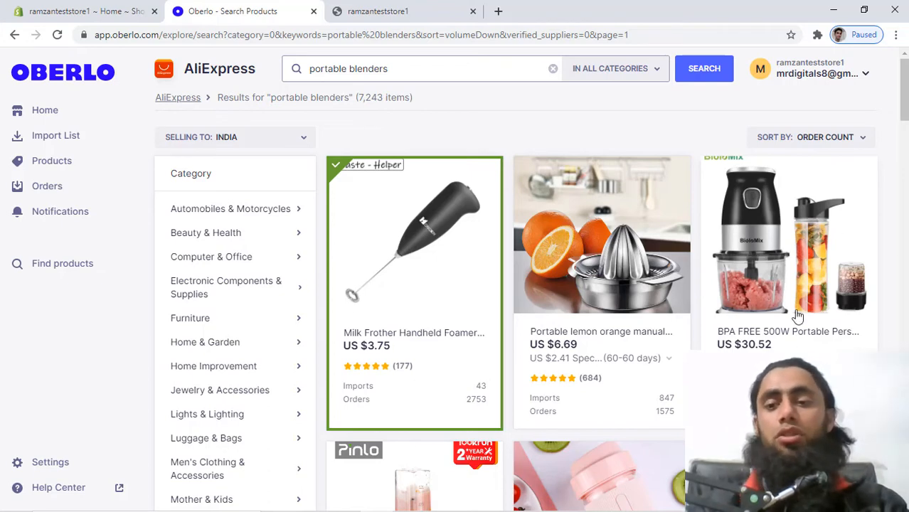
click(47, 135)
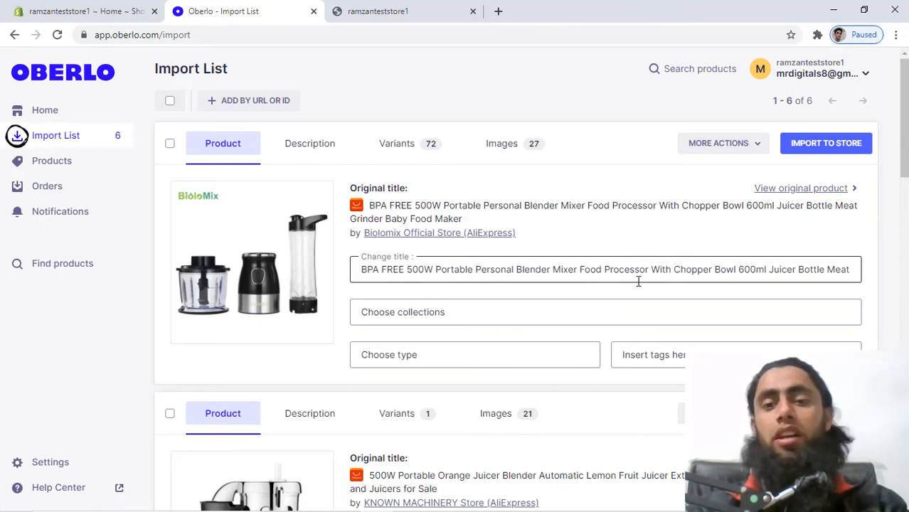
Cut the Biolomix blender's title after 'Mixer' and add it to the Home page collection.
click(579, 266)
key(shift+End)
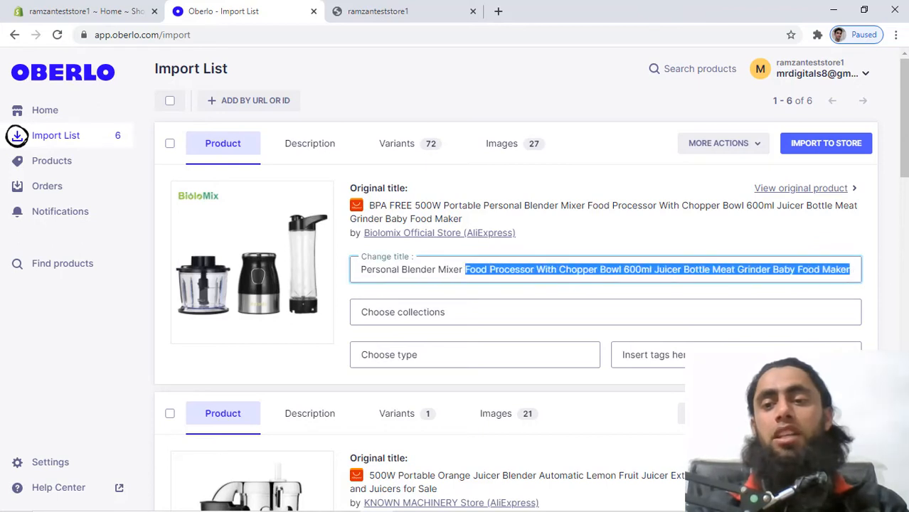
key(BackSpace)
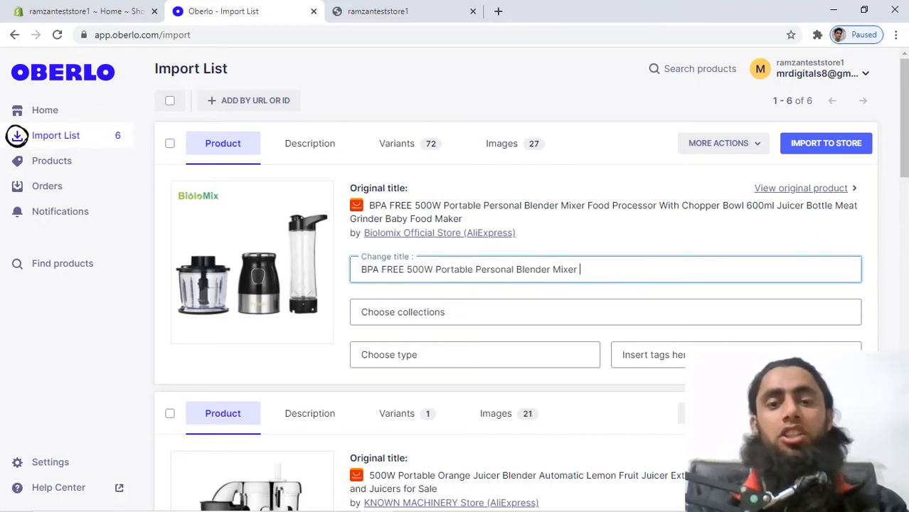
click(407, 310)
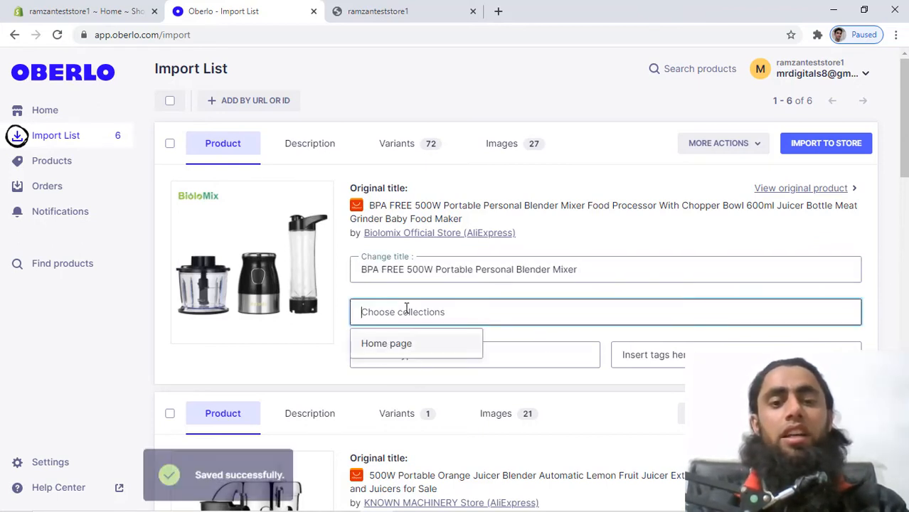
click(386, 344)
click(538, 328)
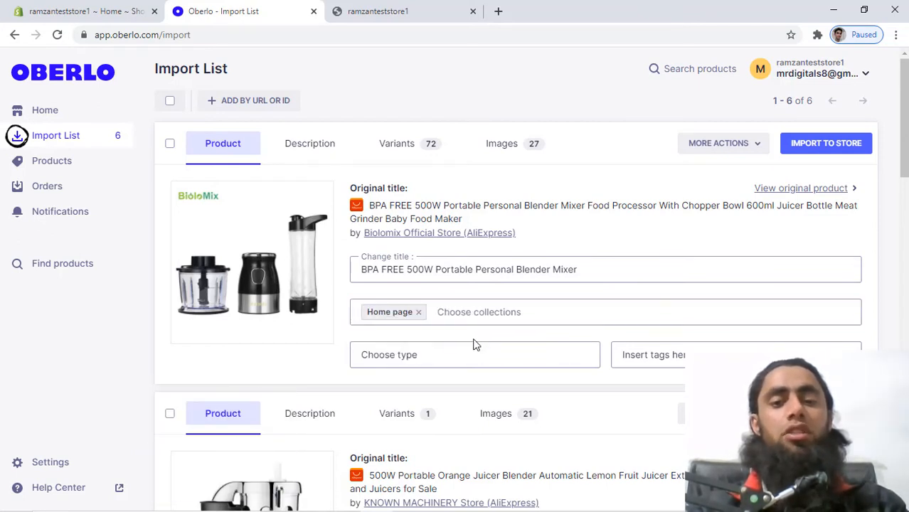
Give the blender the new product type 'blenders' and the tag 'blenders'.
click(452, 350)
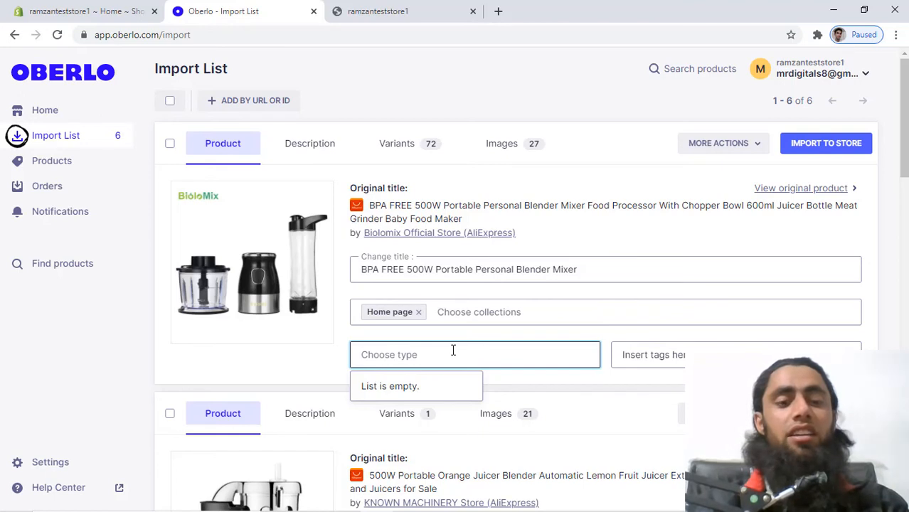
text(blenders)
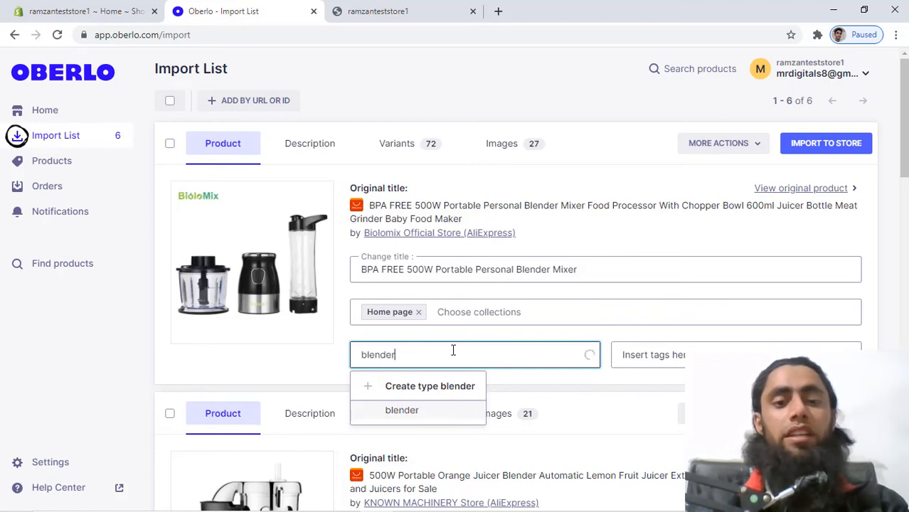
click(430, 389)
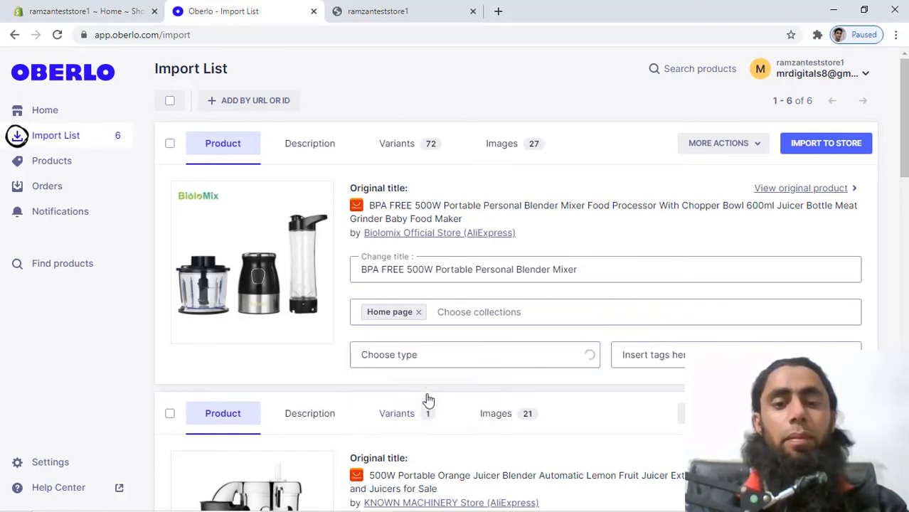
click(707, 351)
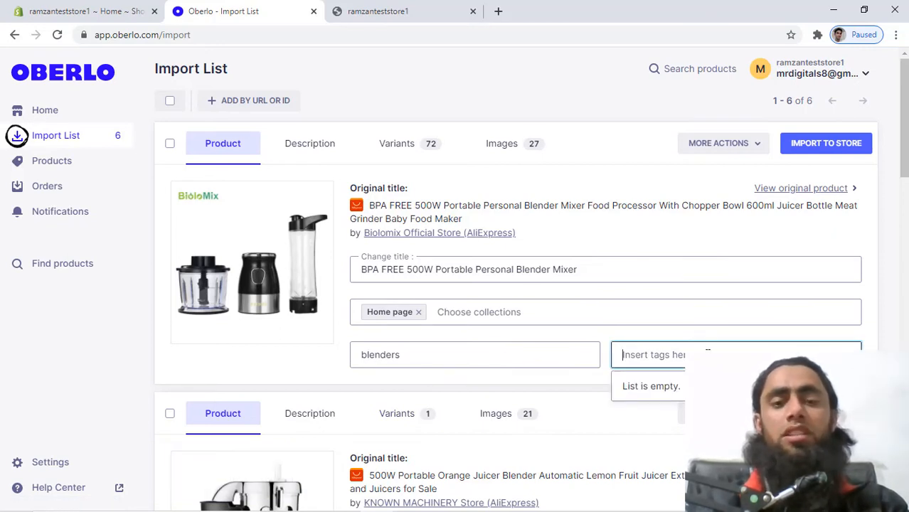
text(blenders)
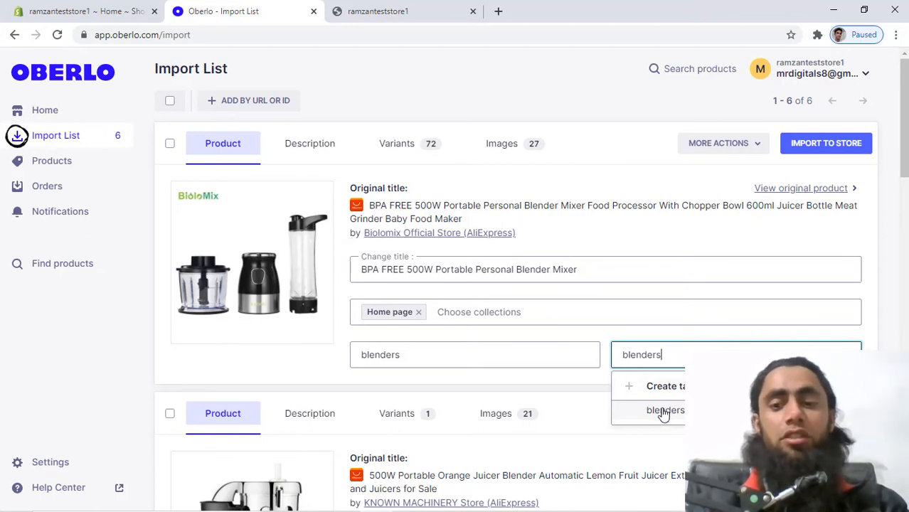
click(671, 388)
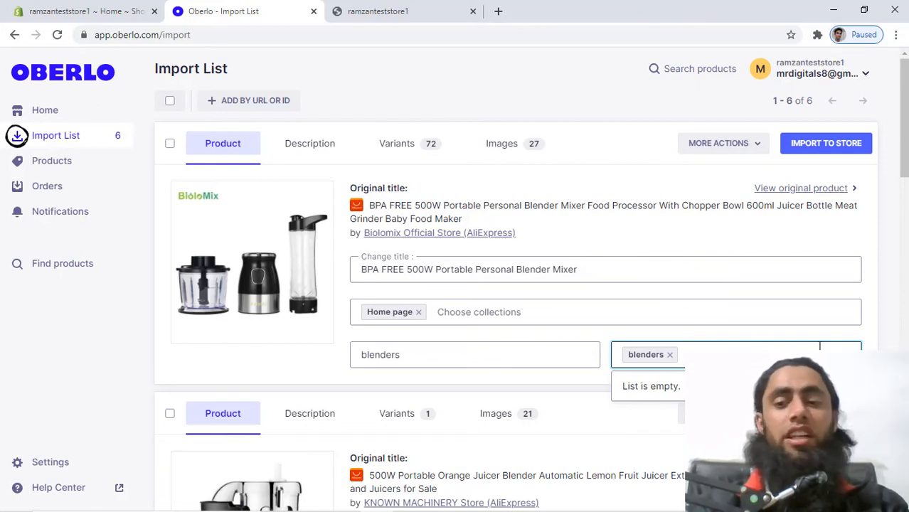
Review the Biolomix blender's description, then show its 72 variants and prices.
click(308, 153)
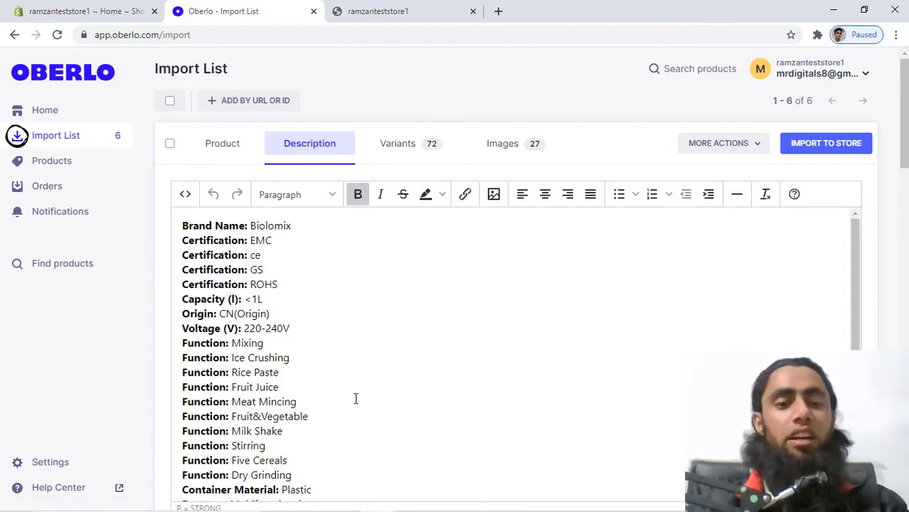
scroll(355, 398, down, 2)
scroll(356, 398, up, 1)
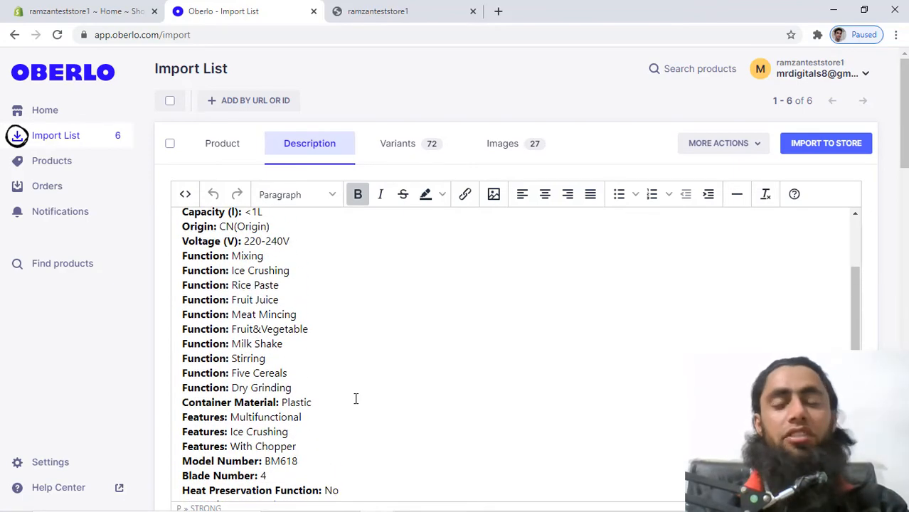
scroll(355, 398, up, 2)
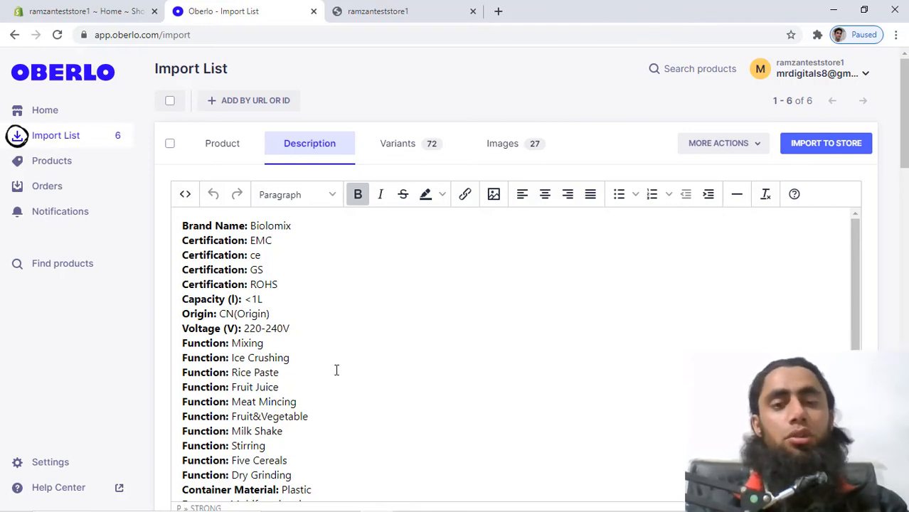
click(403, 147)
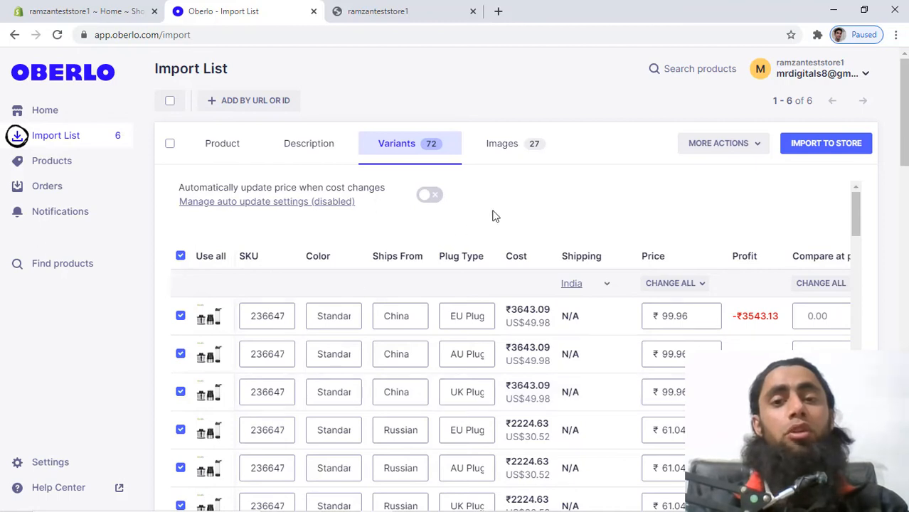
Keep only the China-shipped EU Plug and AU Plug variants selected for import.
scroll(544, 217, down, 1)
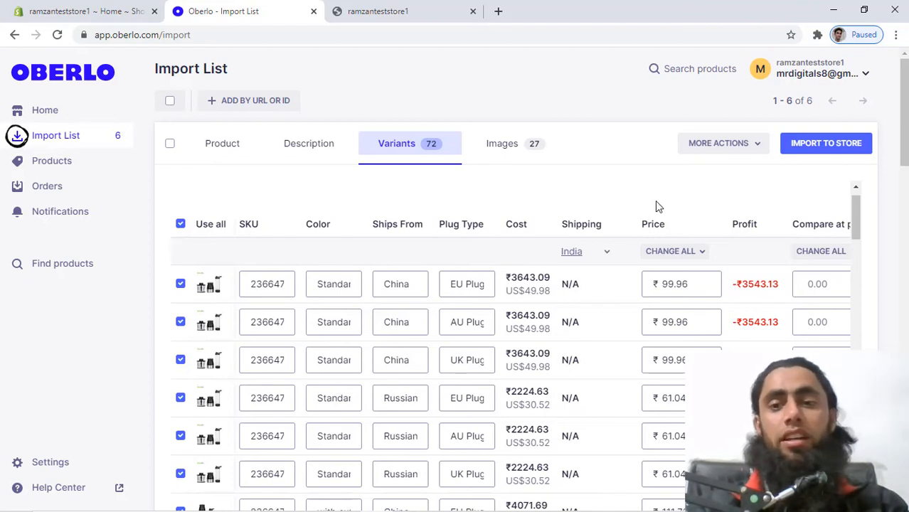
click(181, 224)
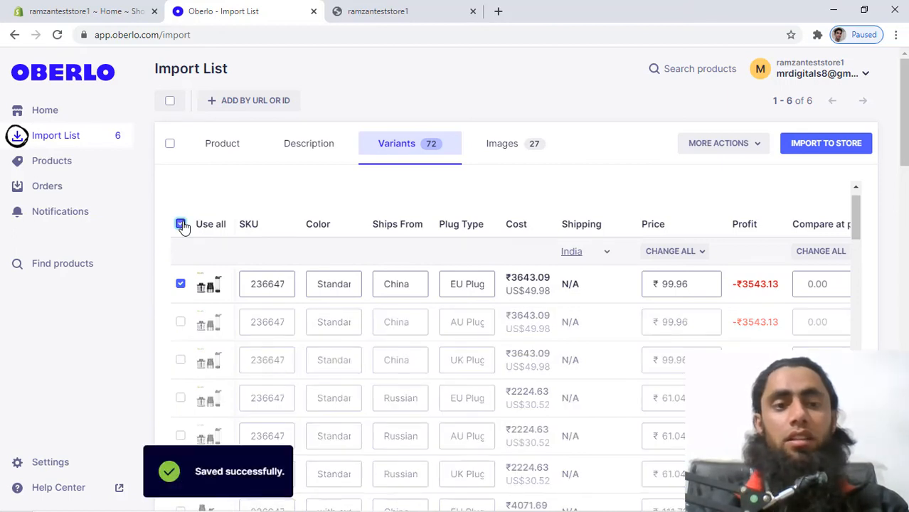
click(181, 224)
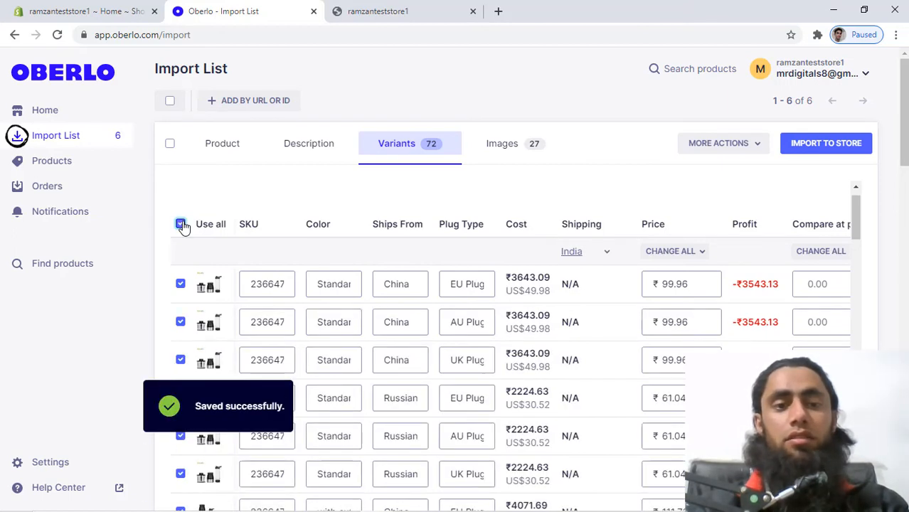
click(182, 322)
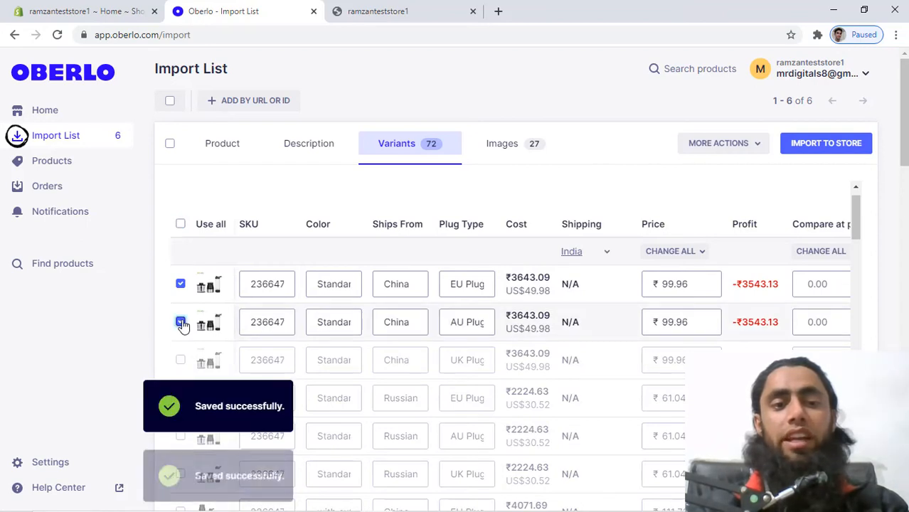
click(708, 253)
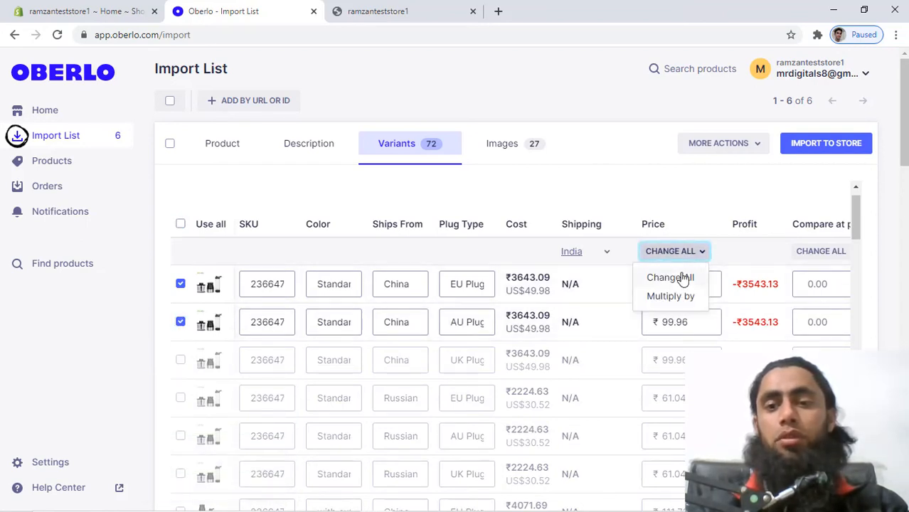
Price every selected variant at ₹4500 and import the BPA FREE 500W blender into Shopify.
click(682, 278)
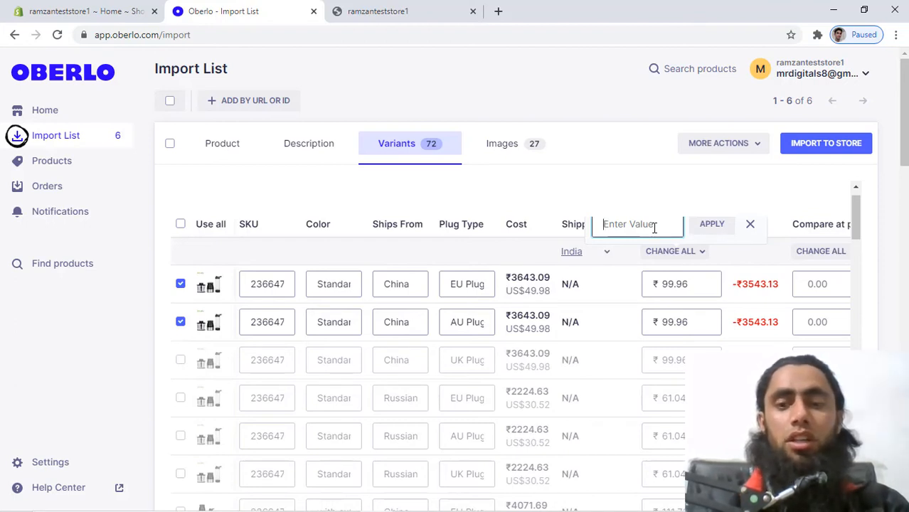
text(4500)
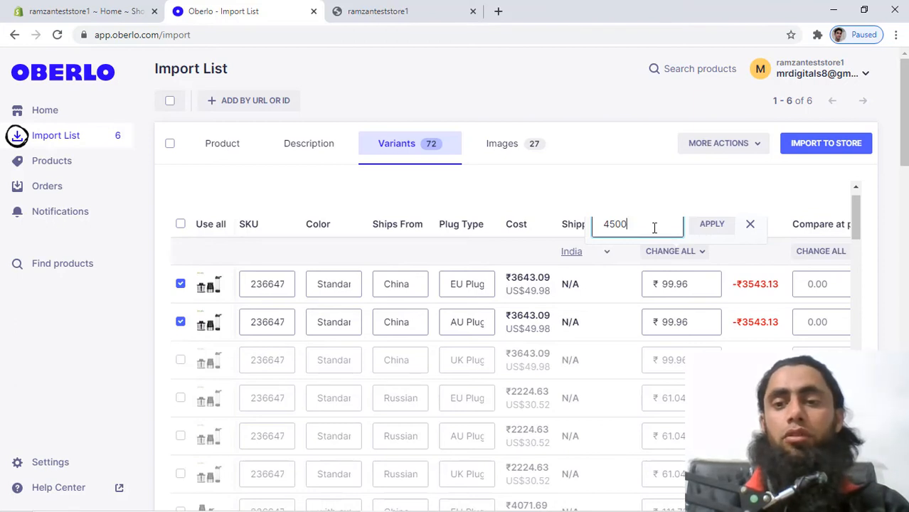
click(712, 225)
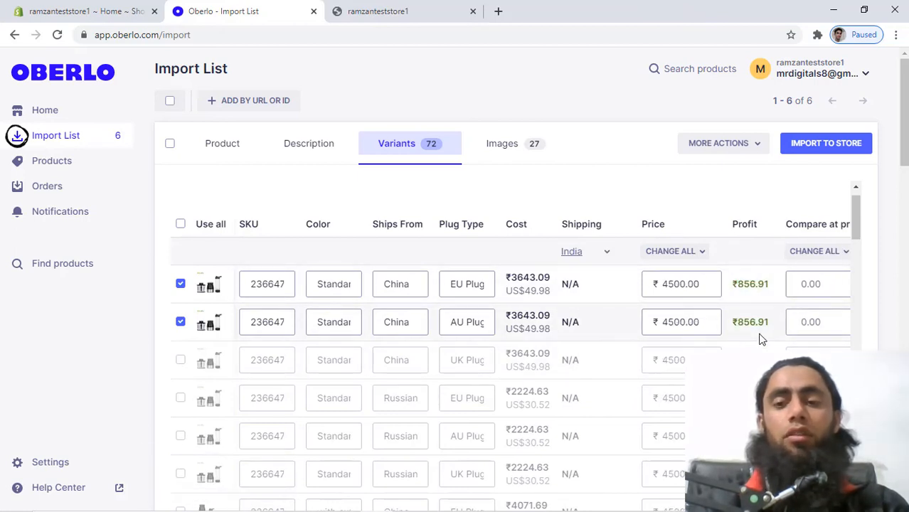
click(510, 149)
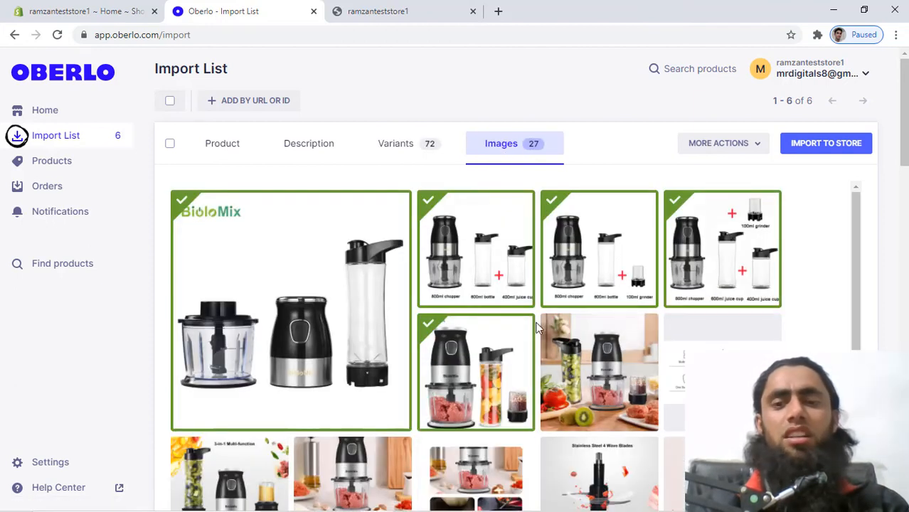
click(822, 146)
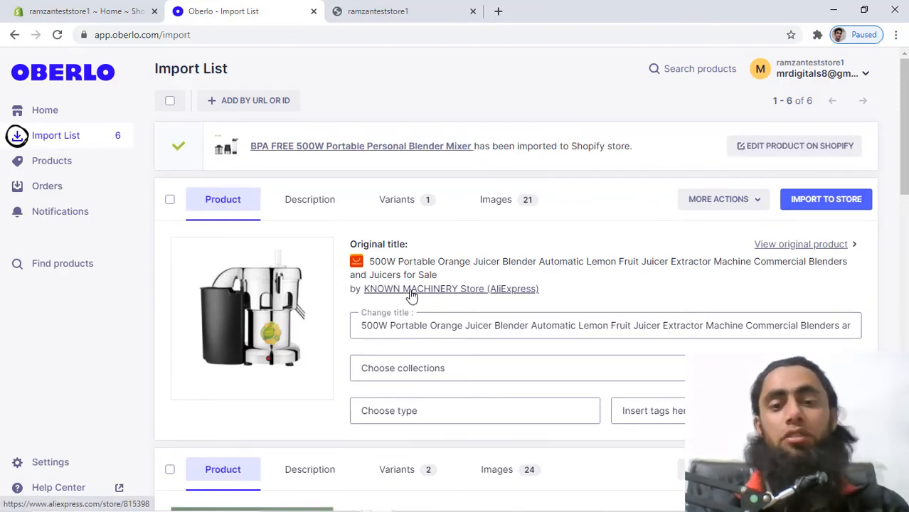
Shorten the title to '500W Portable Orange Juicer Blender Automatic' and add it to Home page.
click(581, 325)
key(ctrl+shift+Right)
key(ctrl+shift+Right)
key(ctrl+shift+Right)
key(ctrl+shift+Right)
key(ctrl+shift+Right)
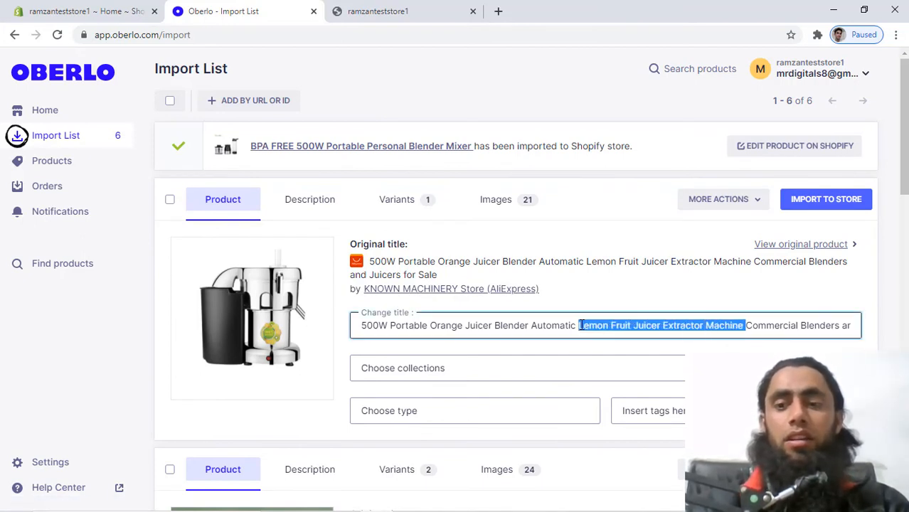
key(ctrl+shift+Right)
key(ctrl+shift+Right)
key(ctrl+shift+Right)
key(ctrl+shift+Right)
key(BackSpace)
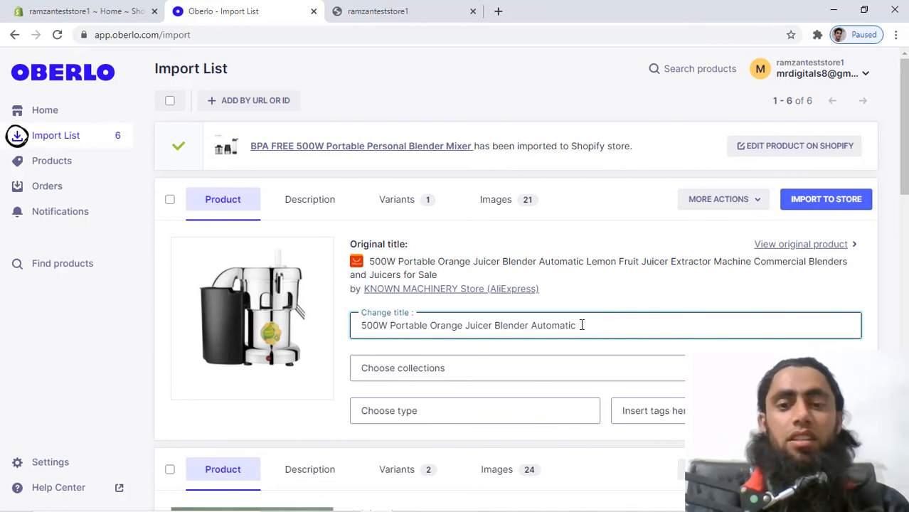
click(421, 372)
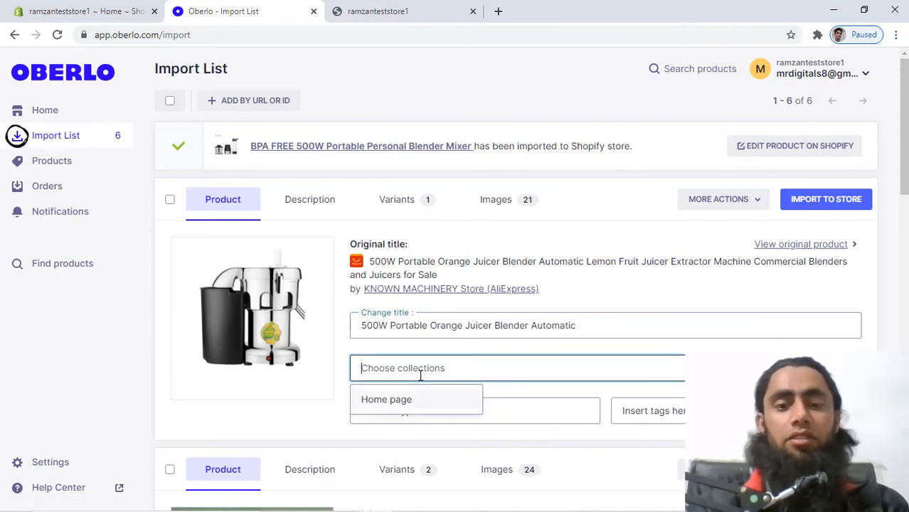
click(399, 398)
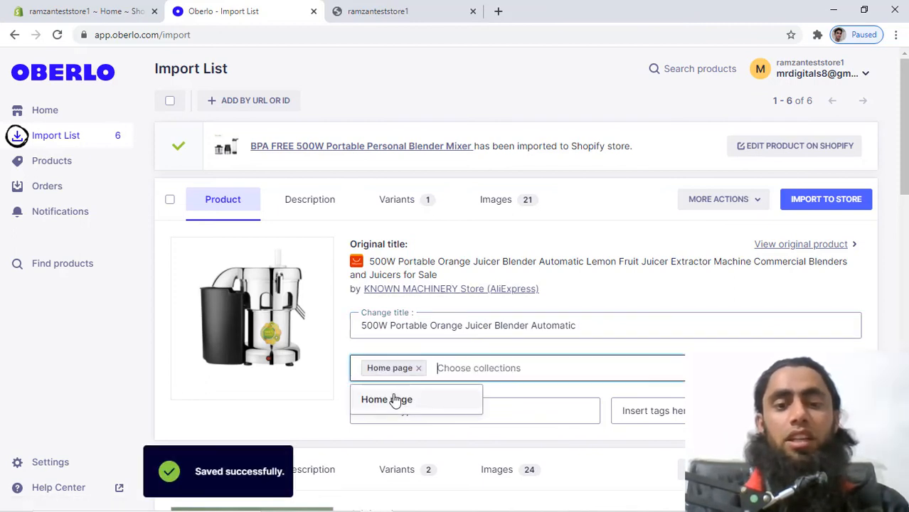
Give the orange juicer the new product type 'blenders' and the tag 'blenders'.
click(528, 416)
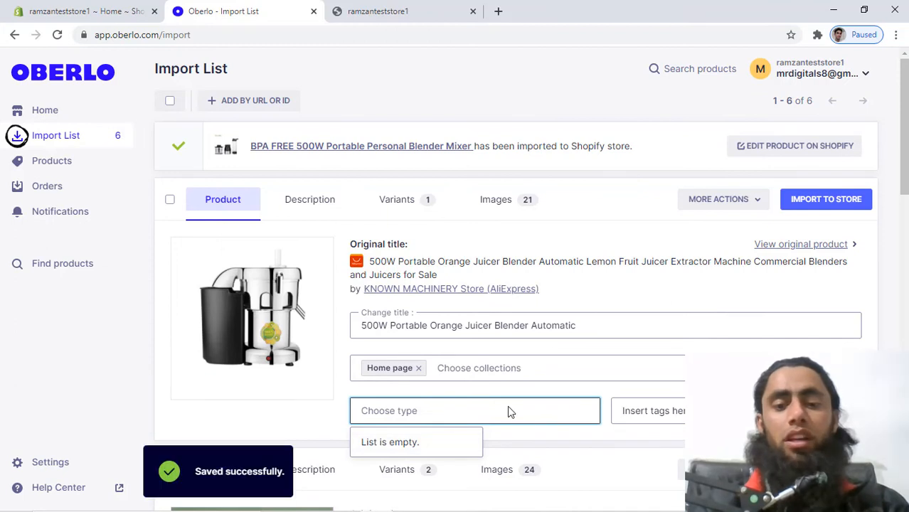
text(blenders)
click(459, 441)
click(667, 411)
text(blenders)
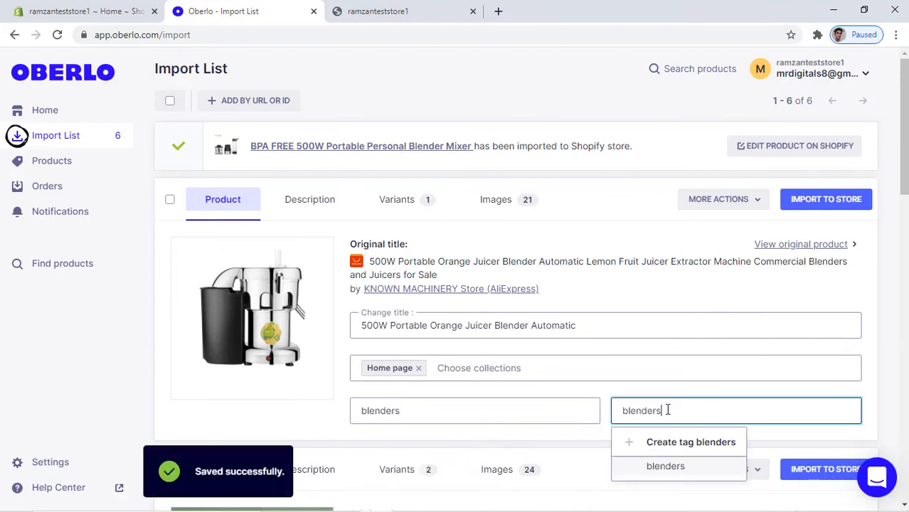
click(662, 439)
Change the juicer's variant price from 2500.00 to 100000 and import it into Shopify.
click(317, 202)
click(409, 209)
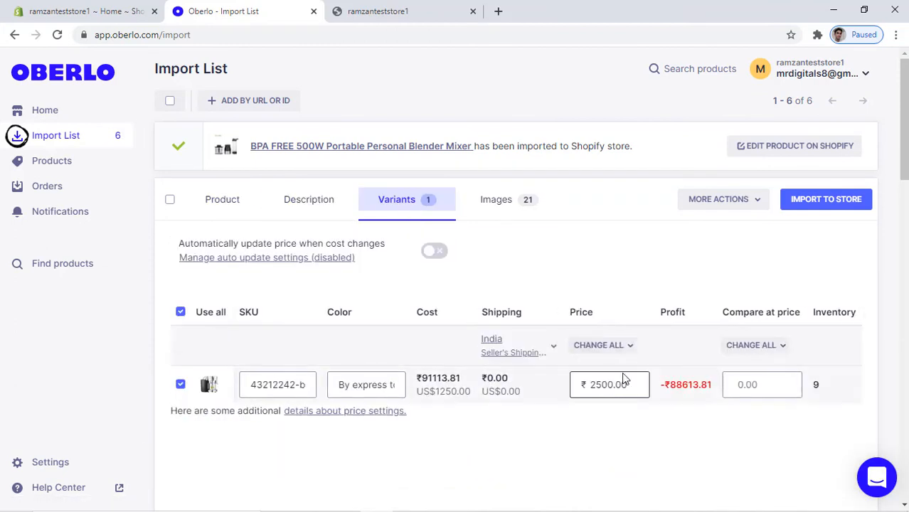
double_click(604, 386)
text(89000)
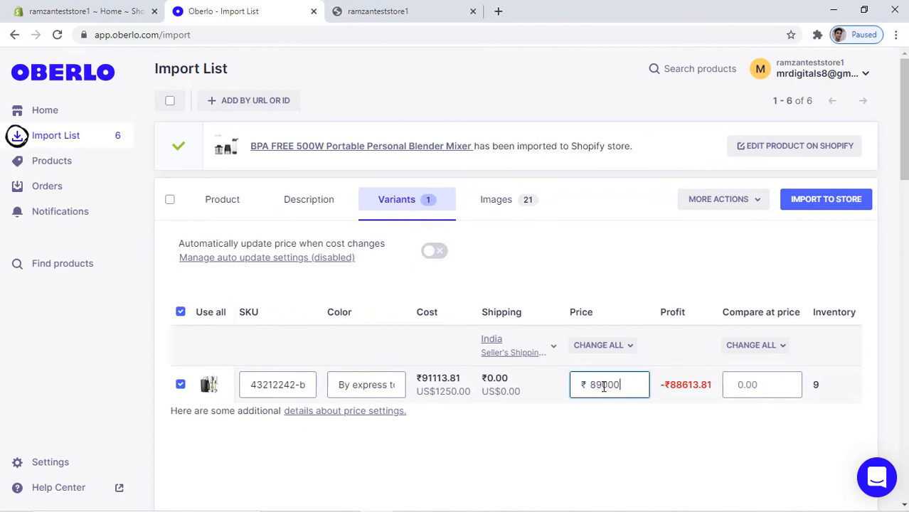
click(662, 430)
drag(613, 385, 600, 385)
double_click(599, 385)
text(90000)
click(602, 418)
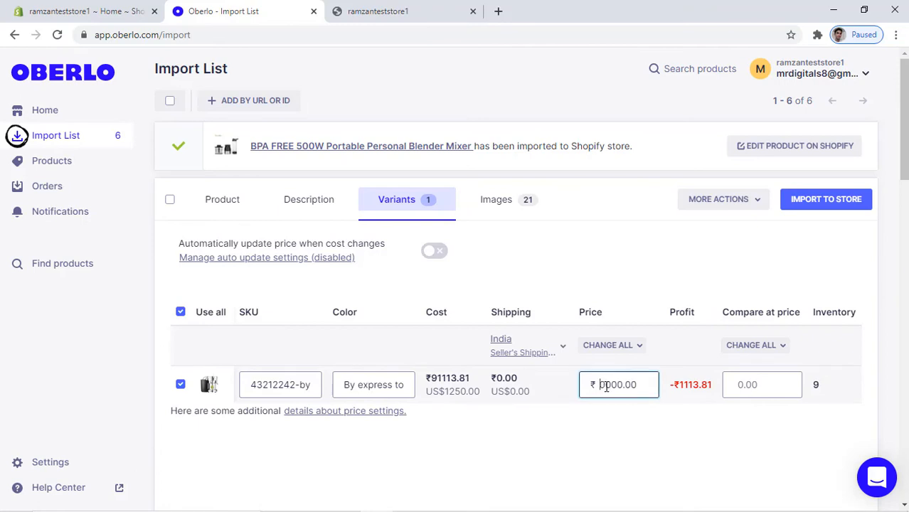
text(10)
click(650, 445)
click(502, 200)
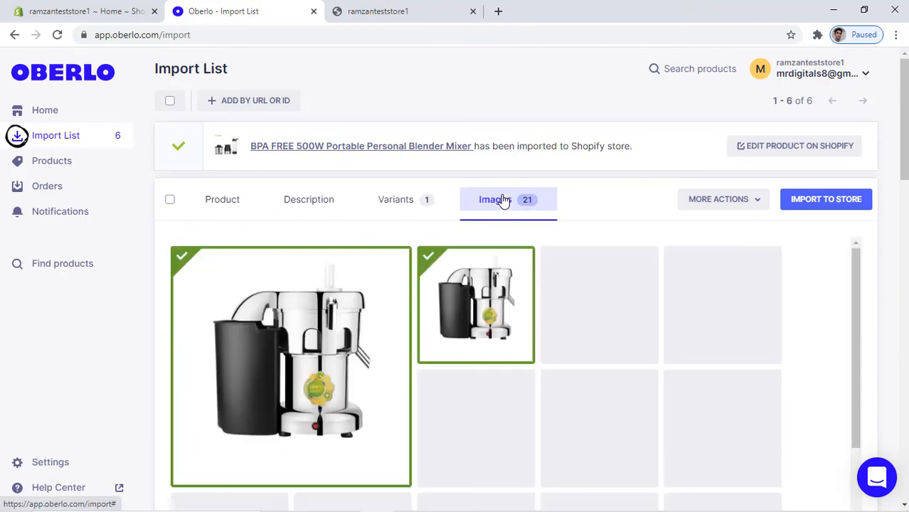
click(825, 200)
Trim the USB juicer's title and add it to the Home page collection.
click(556, 381)
key(shift+End)
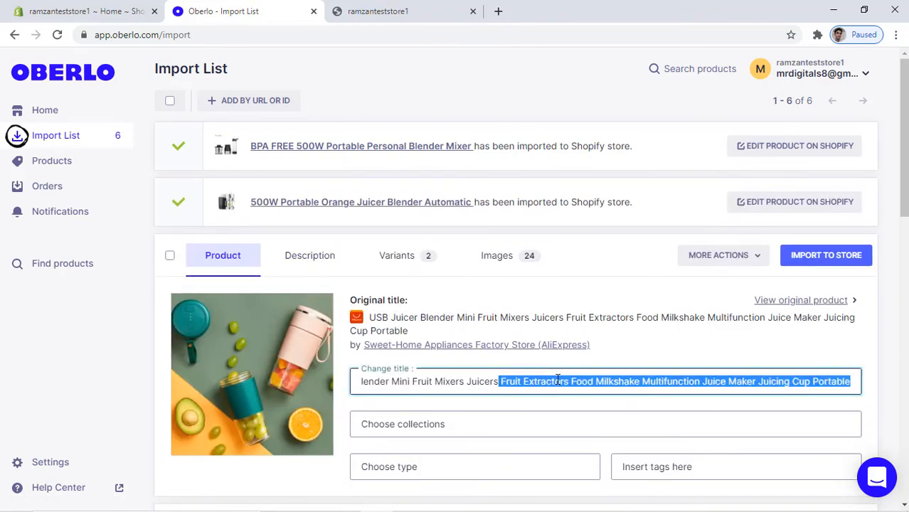
key(BackSpace)
click(384, 424)
click(369, 457)
Set both USB juicer blender variant prices to 172000 with Change All.
click(397, 263)
scroll(640, 319, down, 1)
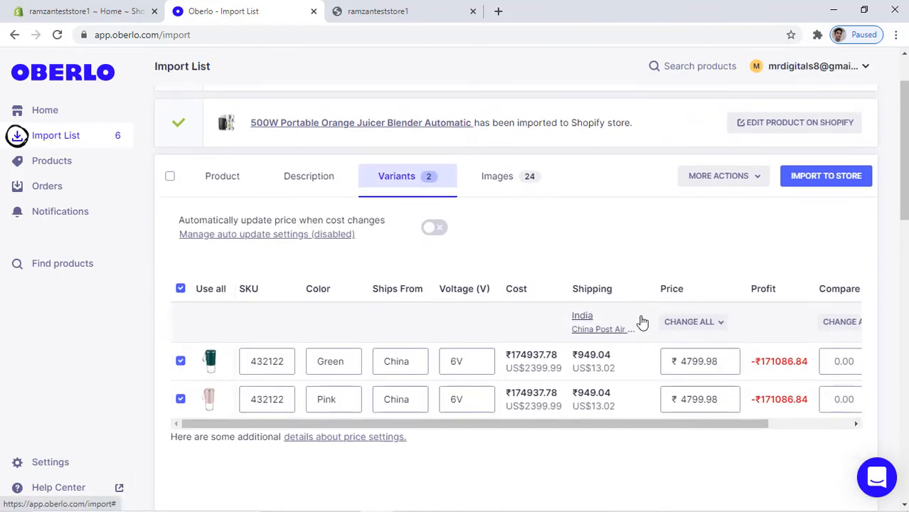
click(642, 321)
click(713, 321)
click(693, 322)
click(650, 295)
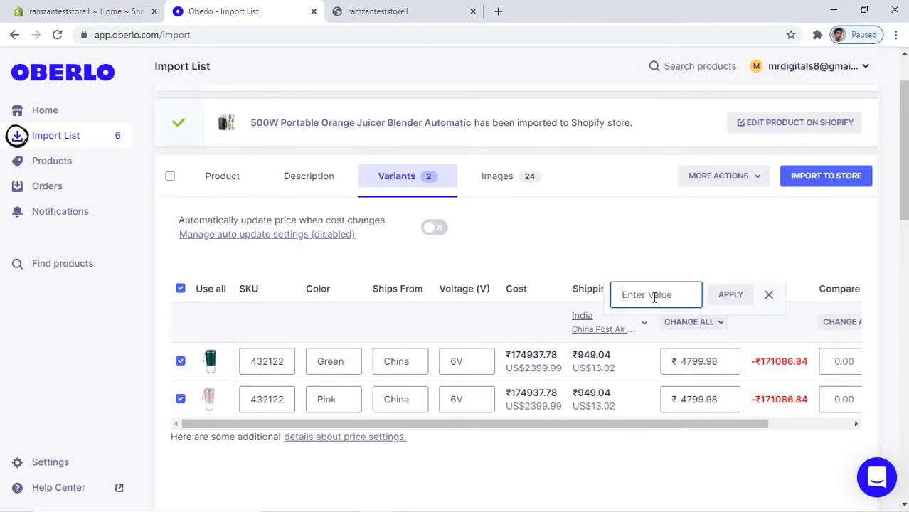
text(172000)
click(733, 294)
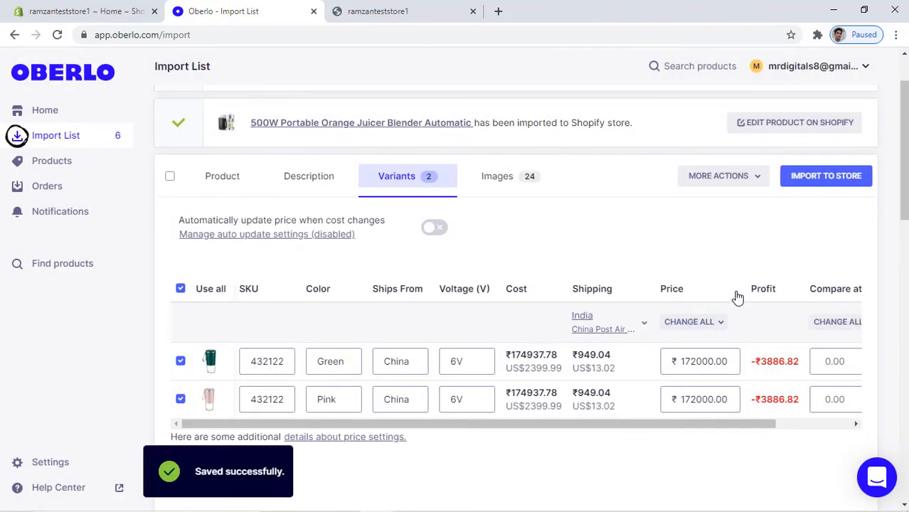
Reprice both USB juicer variants to 170000 and import it to the store.
click(688, 324)
click(688, 348)
text(170000)
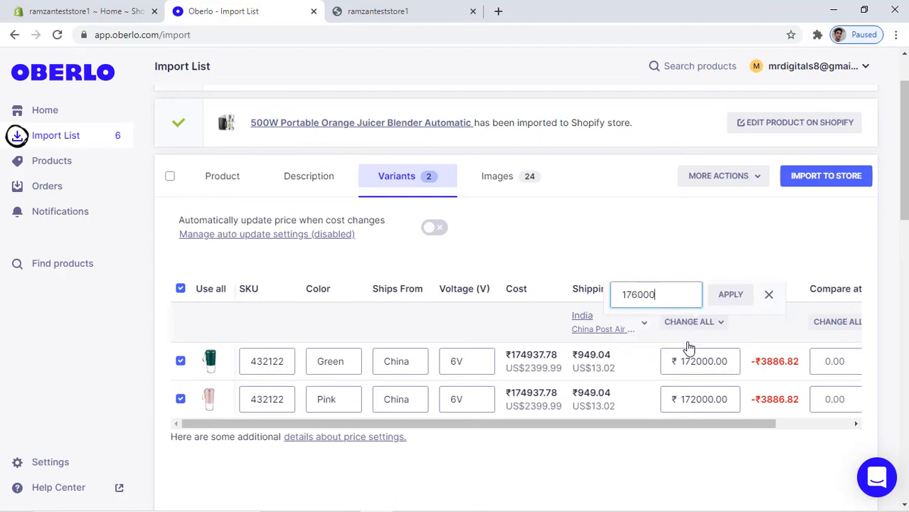
click(731, 294)
click(498, 177)
click(825, 176)
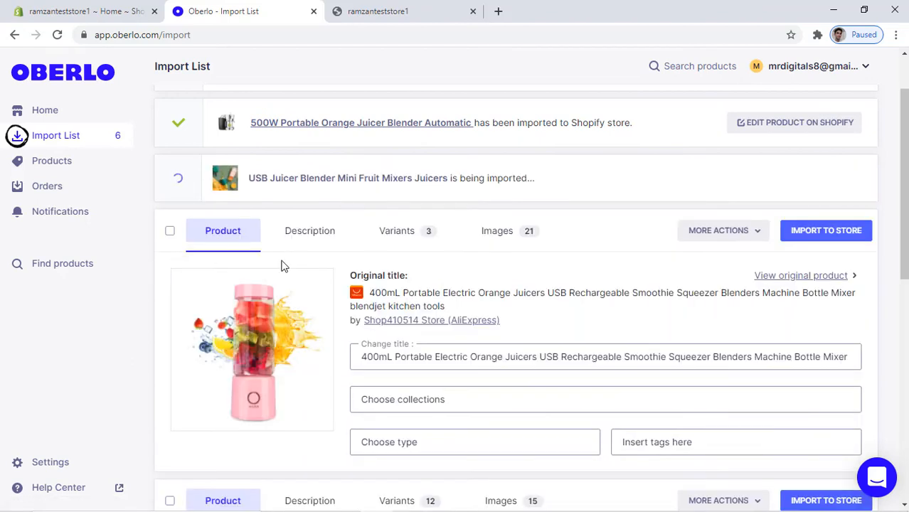
Shorten the 400mL juicer's title and add it to the Home page collection.
drag(559, 359, 871, 361)
key(BackSpace)
click(584, 400)
click(426, 433)
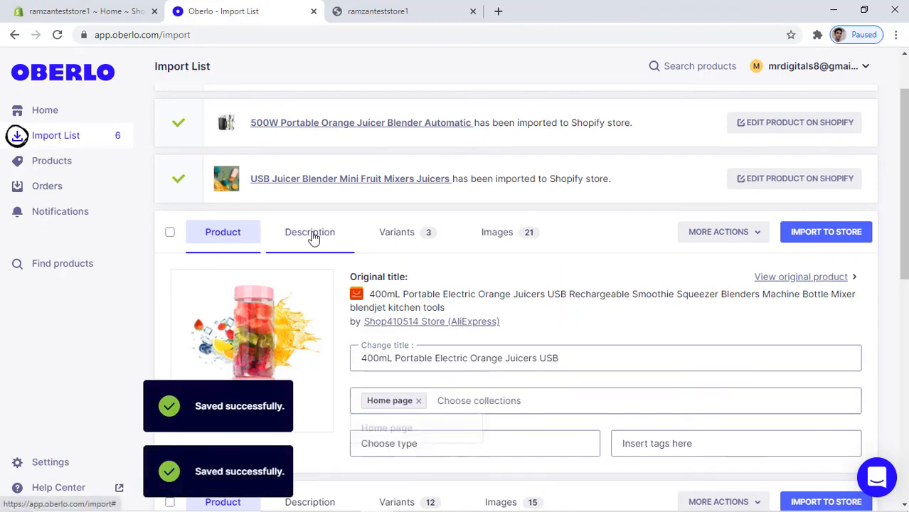
Price all three 400mL juicer variants at 11000 and import it to the store.
click(311, 233)
click(396, 233)
scroll(509, 373, down, 2)
click(622, 317)
click(602, 339)
text(11000)
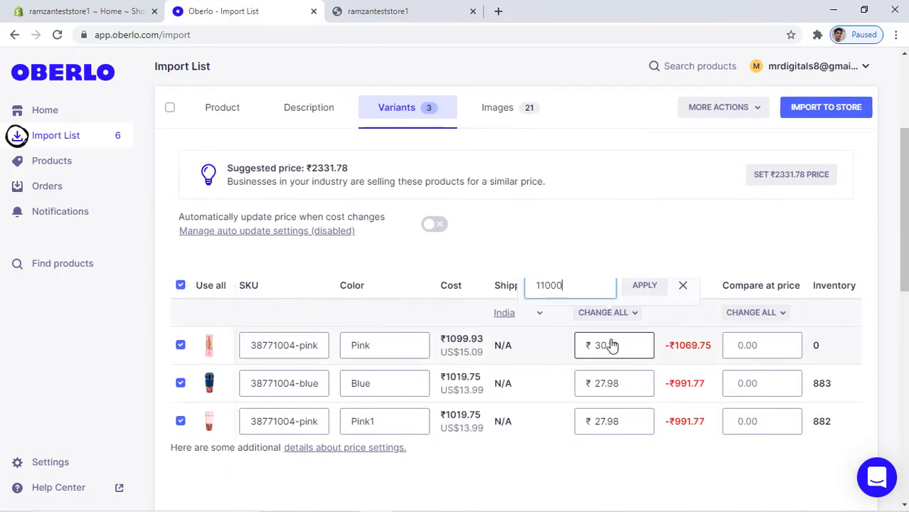
click(645, 284)
click(818, 111)
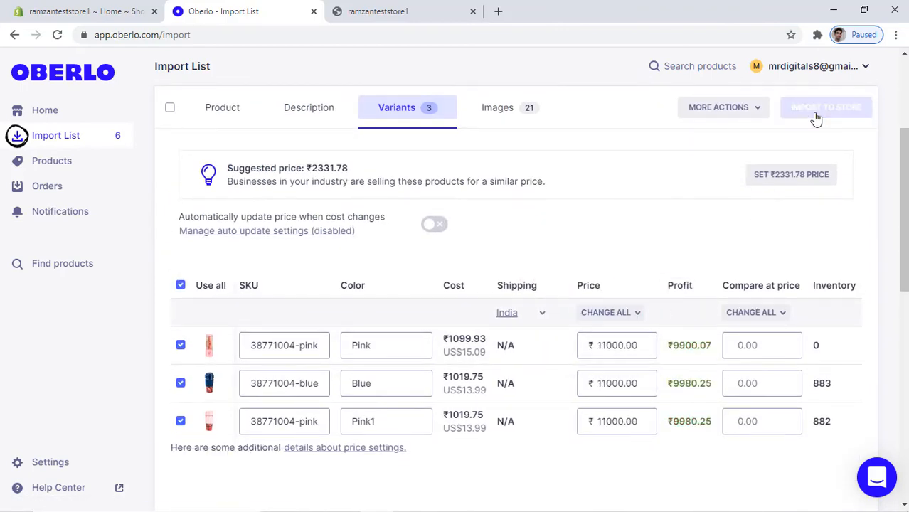
Trim the 350ml juicer's title after 'USB' and add it to the Home page collection.
click(562, 288)
key(shift+End)
key(BackSpace)
click(399, 331)
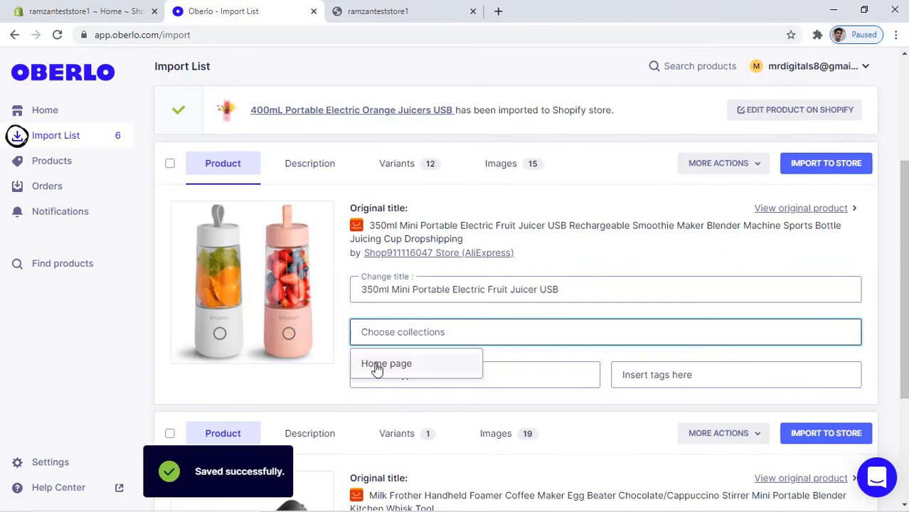
click(375, 367)
Price only the first two 350ml juicer variants at 5000, then import it to the store.
click(309, 162)
click(416, 165)
drag(617, 277, 588, 146)
click(610, 206)
scroll(612, 212, down, 2)
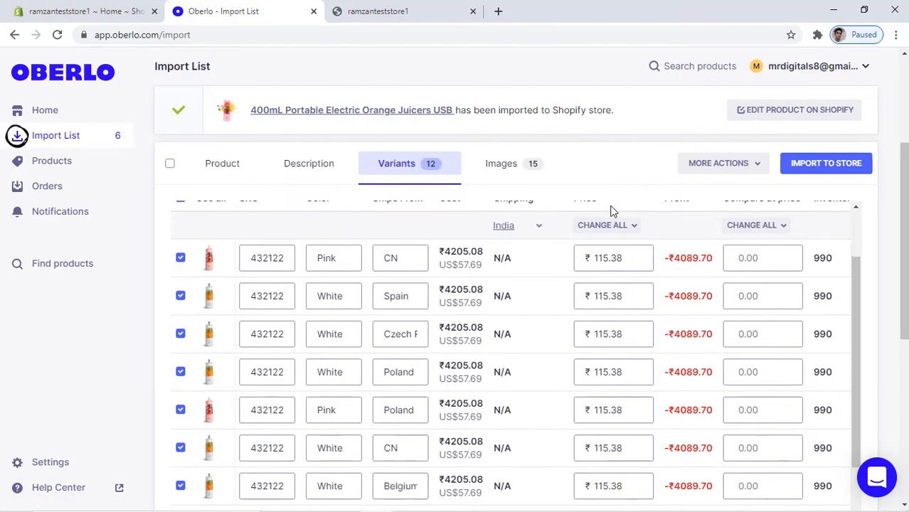
scroll(612, 212, up, 2)
click(180, 276)
click(182, 375)
click(616, 304)
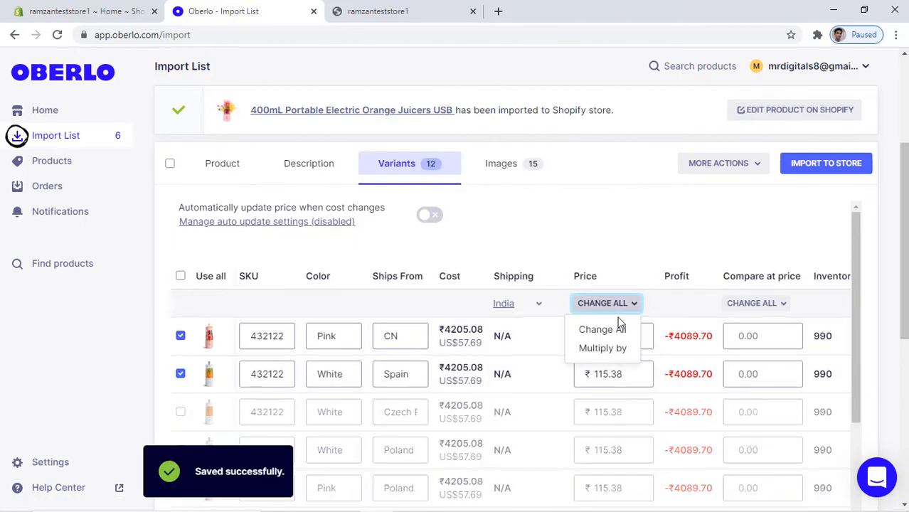
click(614, 328)
text(5000)
click(636, 275)
click(501, 163)
click(803, 163)
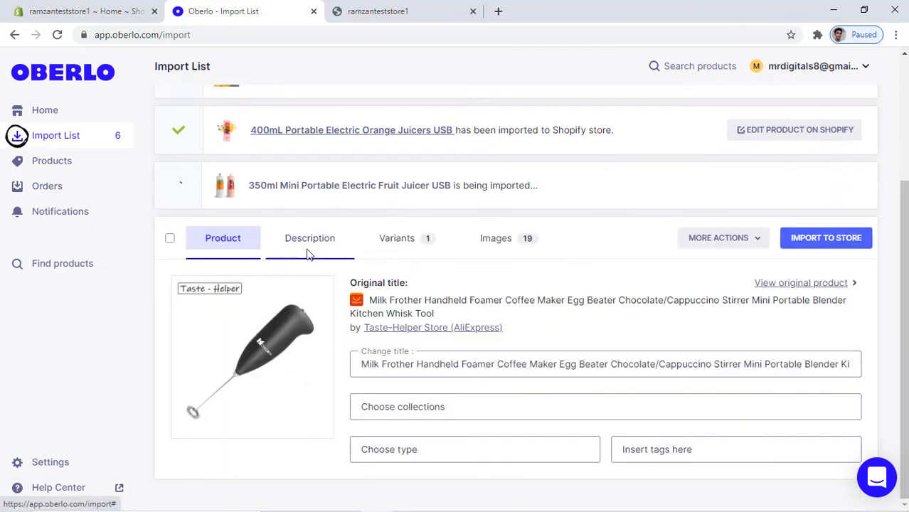
Trim the milk frother's title after 'Egg' and add it to the Home page collection.
click(577, 366)
key(shift+End)
key(BackSpace)
click(446, 409)
click(385, 436)
Set the milk frother's price to 500 and import it to the store.
click(309, 239)
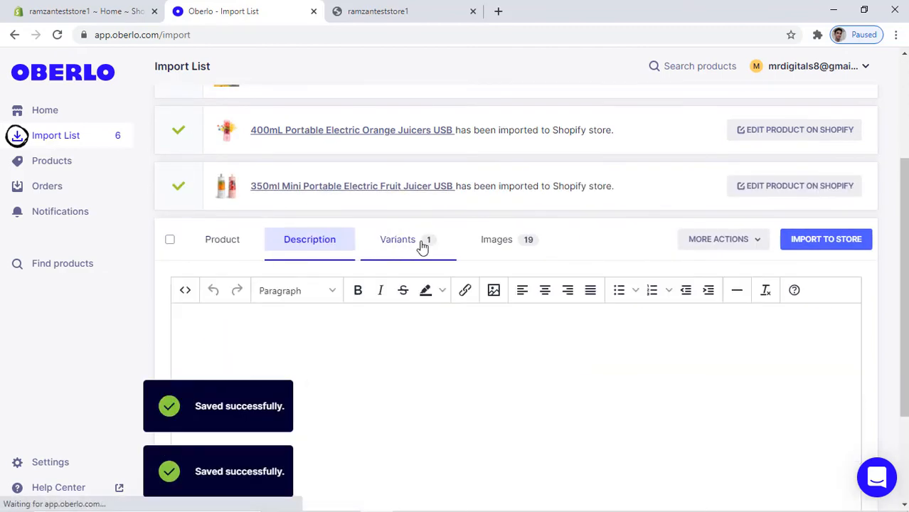
click(396, 239)
click(601, 379)
click(607, 403)
text(500)
click(638, 354)
click(826, 239)
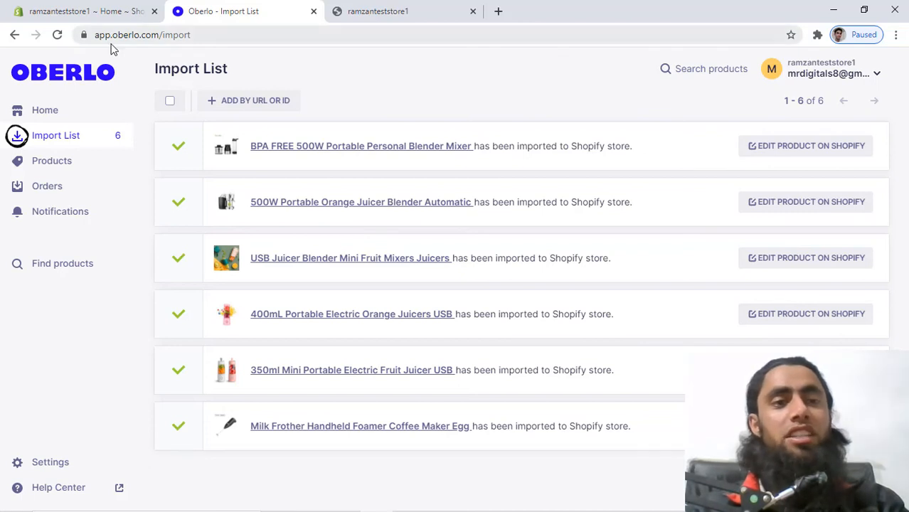
Review the imported products in the Shopify admin product list.
click(95, 6)
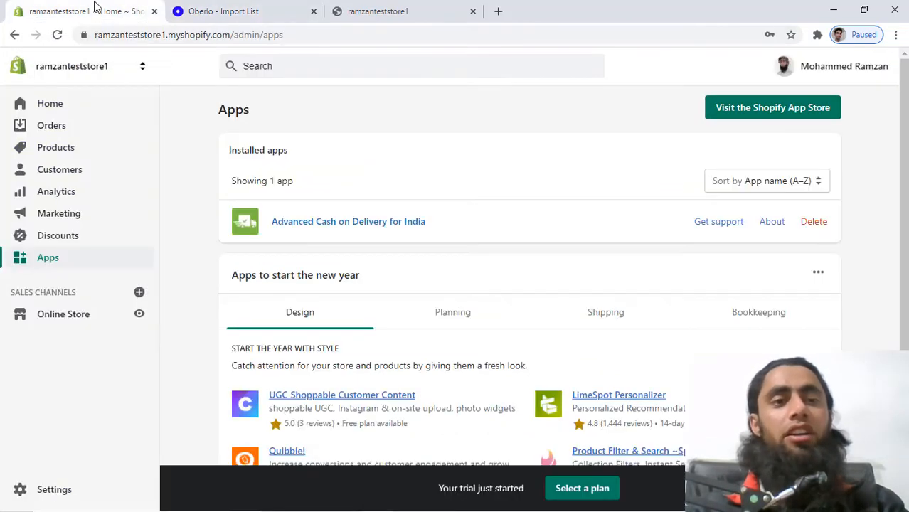
click(56, 153)
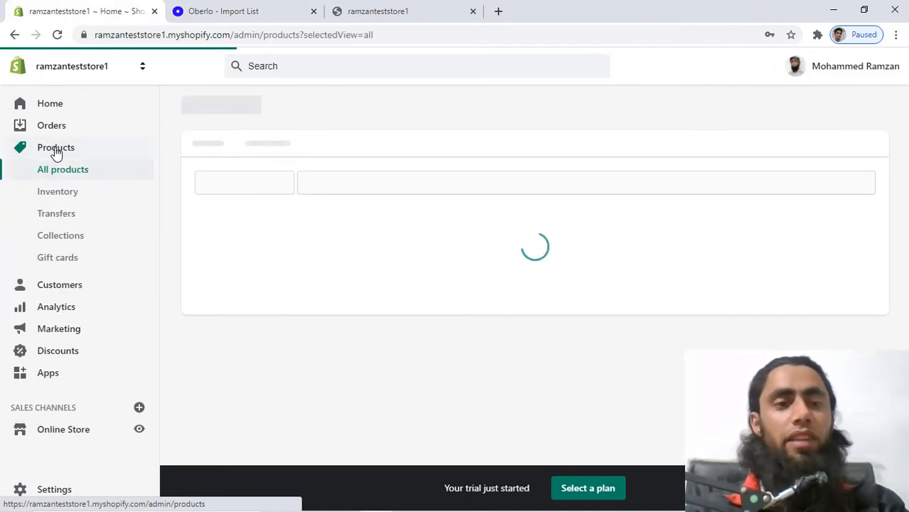
scroll(432, 261, down, 2)
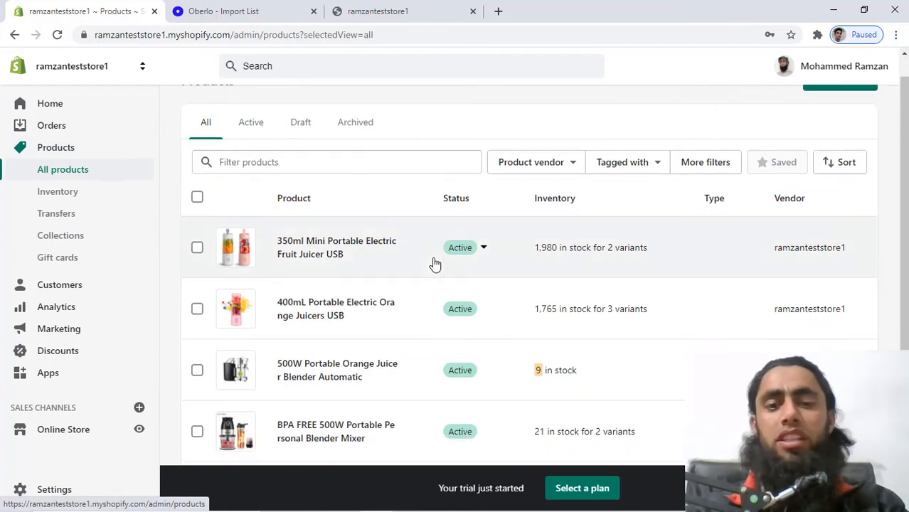
scroll(487, 364, down, 3)
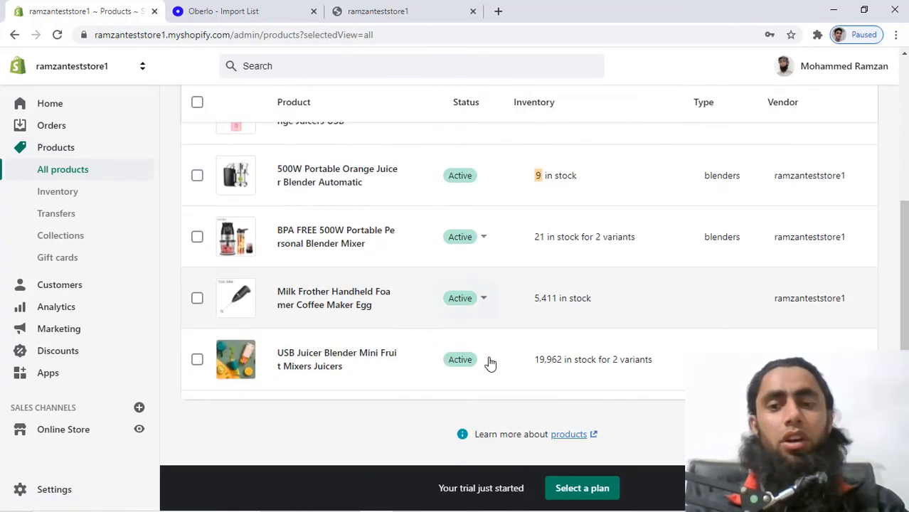
scroll(483, 430, up, 1)
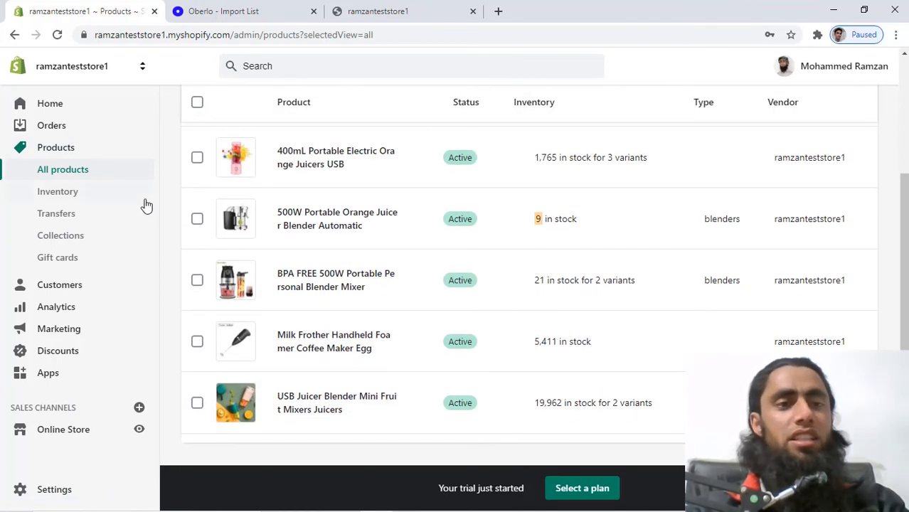
Reload the storefront to view the placeholder Featured Collection, then return to the products admin.
click(389, 8)
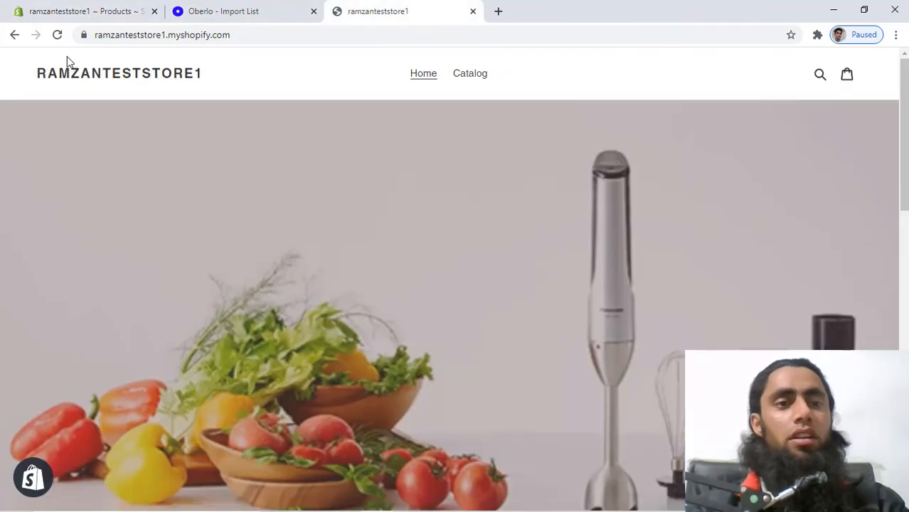
click(57, 35)
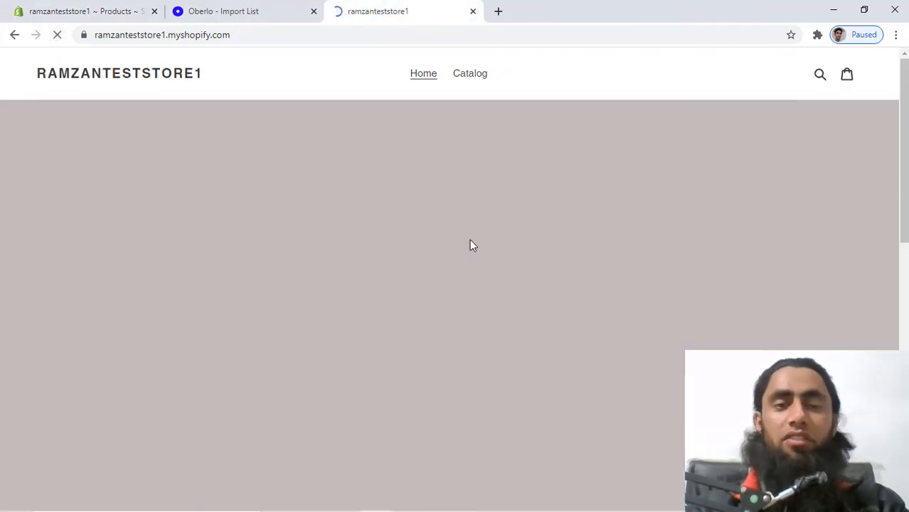
scroll(470, 244, down, 6)
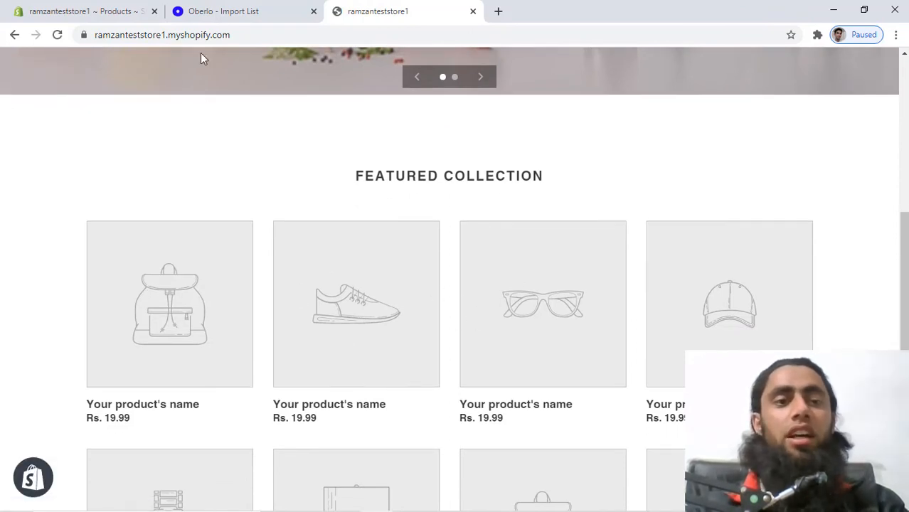
click(120, 17)
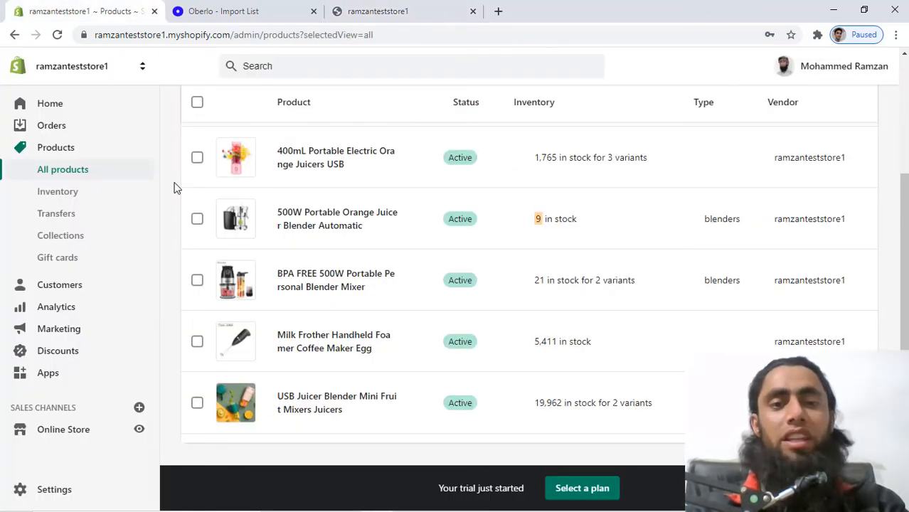
Go to Online Store themes and customize the current Debut theme.
click(89, 426)
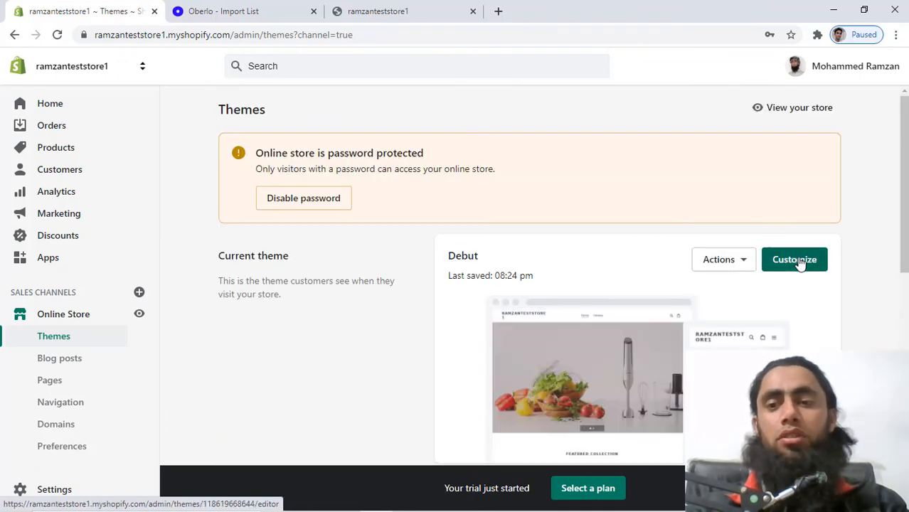
click(798, 261)
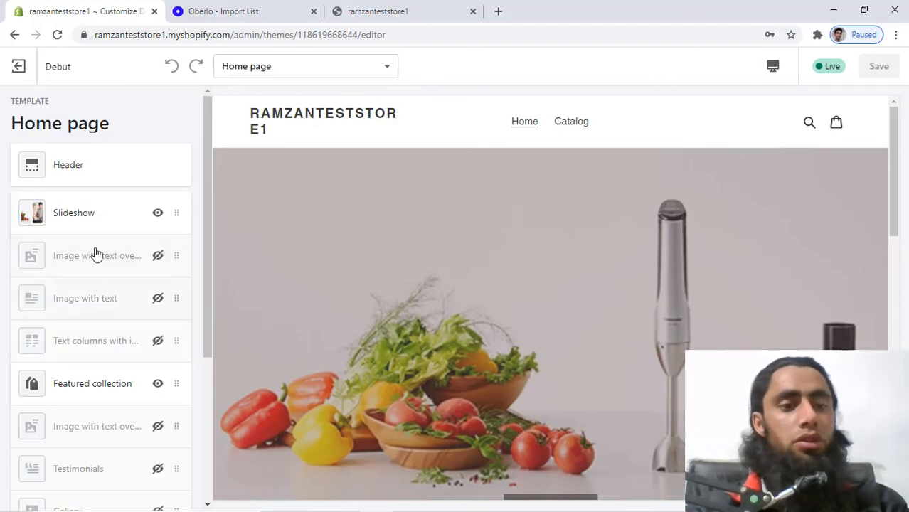
Set the Featured collection section to display the Home page collection.
click(84, 384)
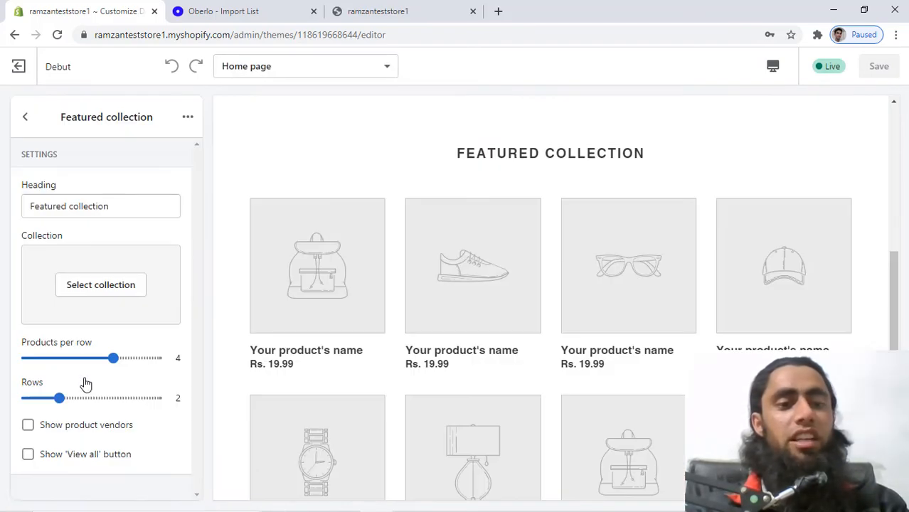
click(93, 291)
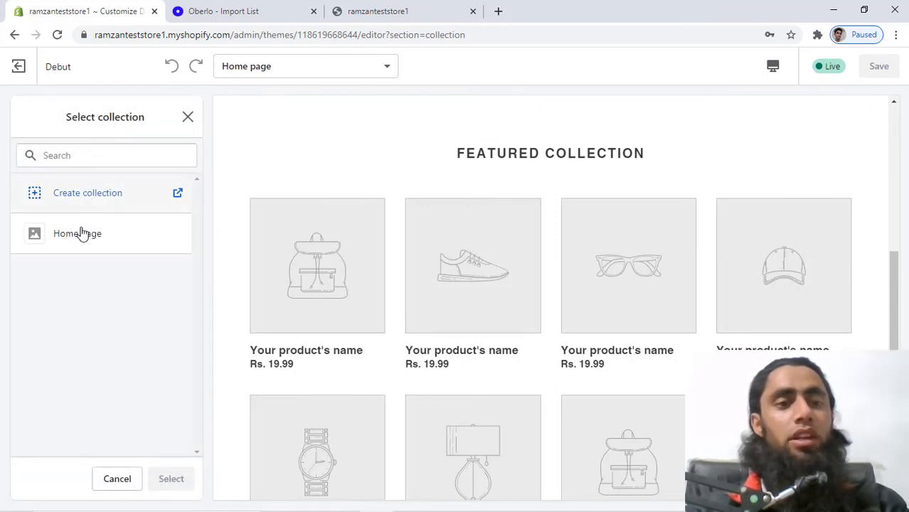
click(78, 239)
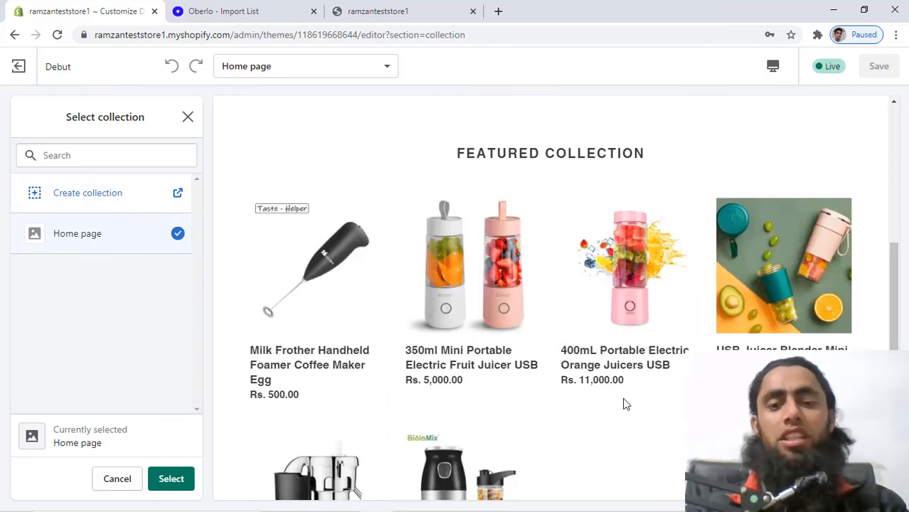
click(170, 482)
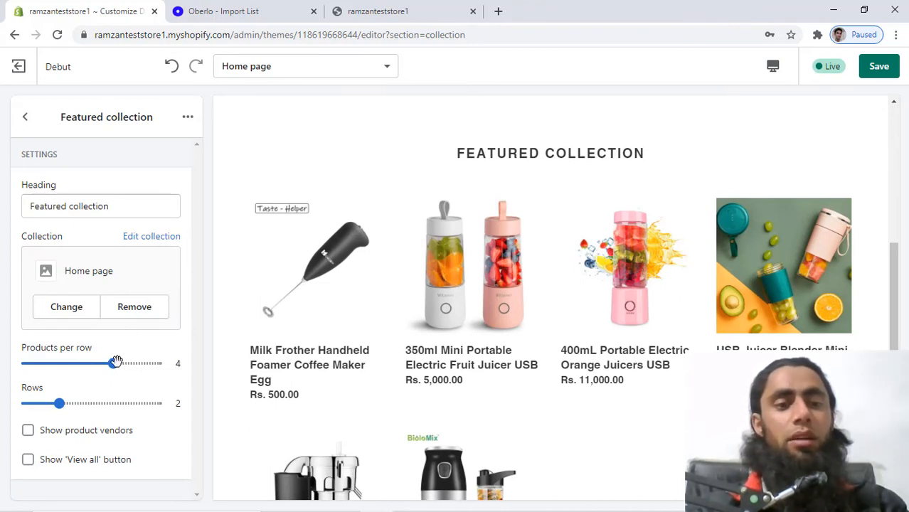
Show 3 products per row, retitle the heading 'Best Blenders', and save the theme.
drag(116, 361, 82, 365)
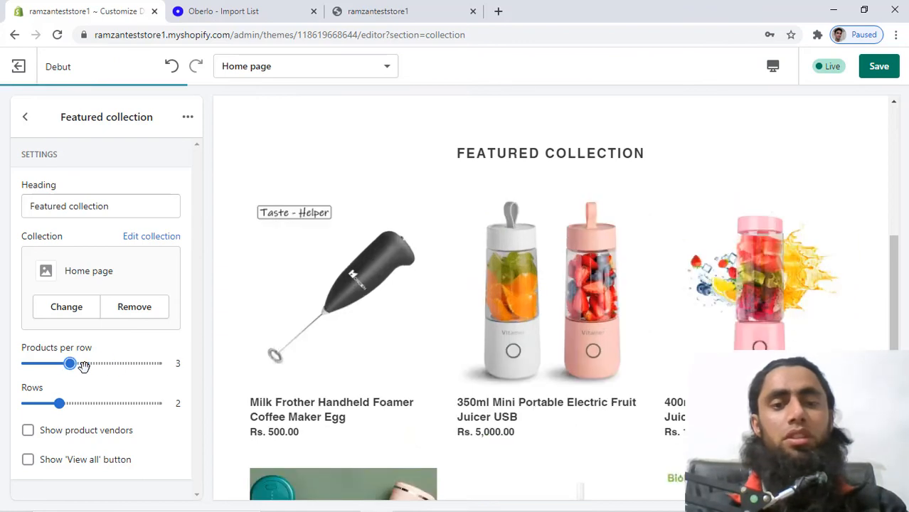
scroll(584, 312, down, 2)
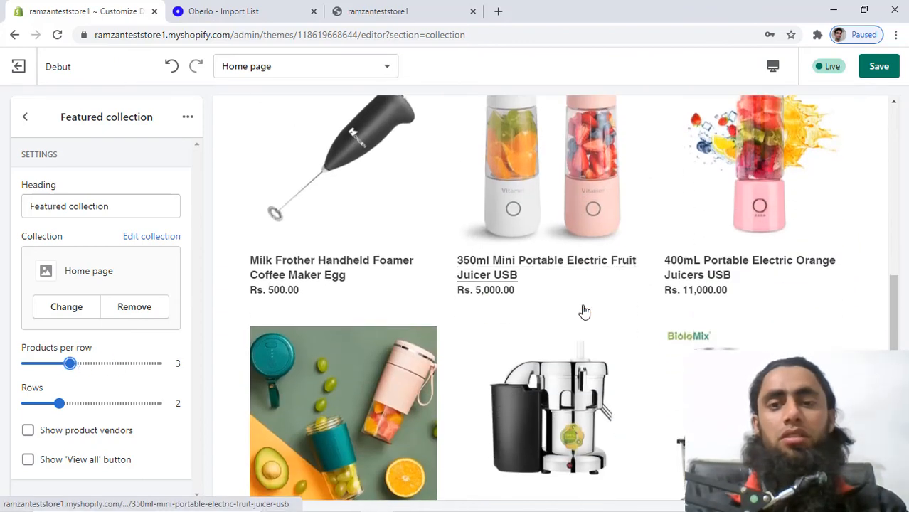
scroll(584, 312, up, 3)
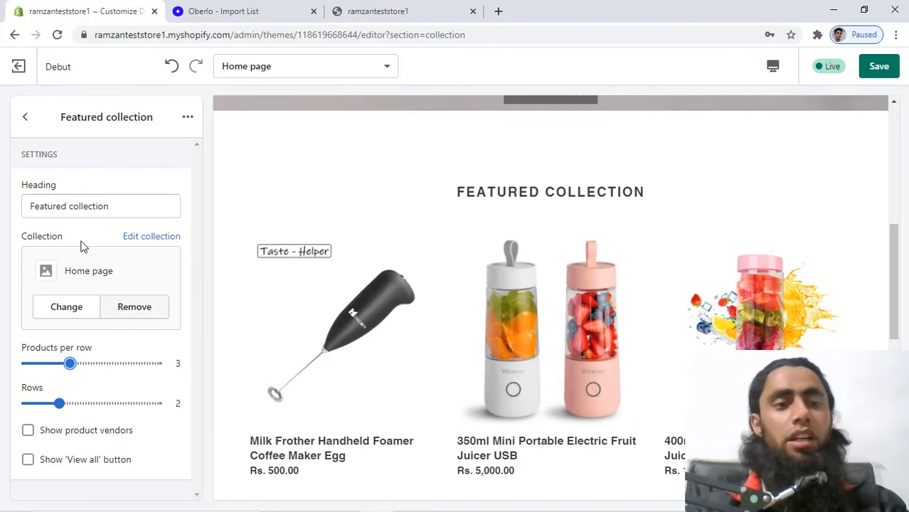
drag(130, 211, 2, 223)
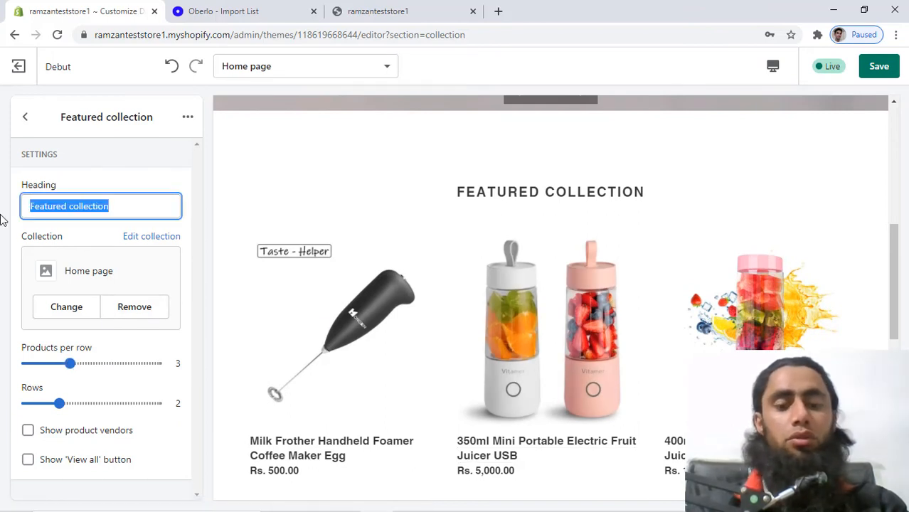
text(Best)
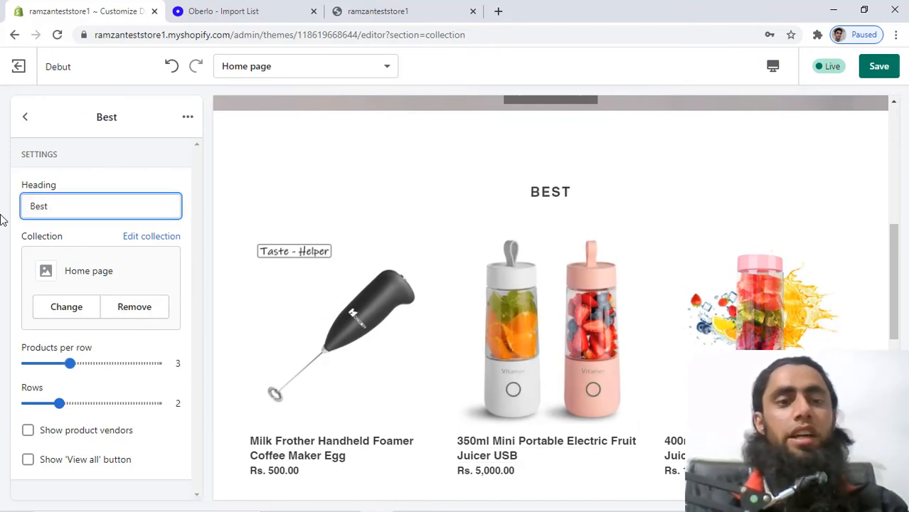
text( Blenders)
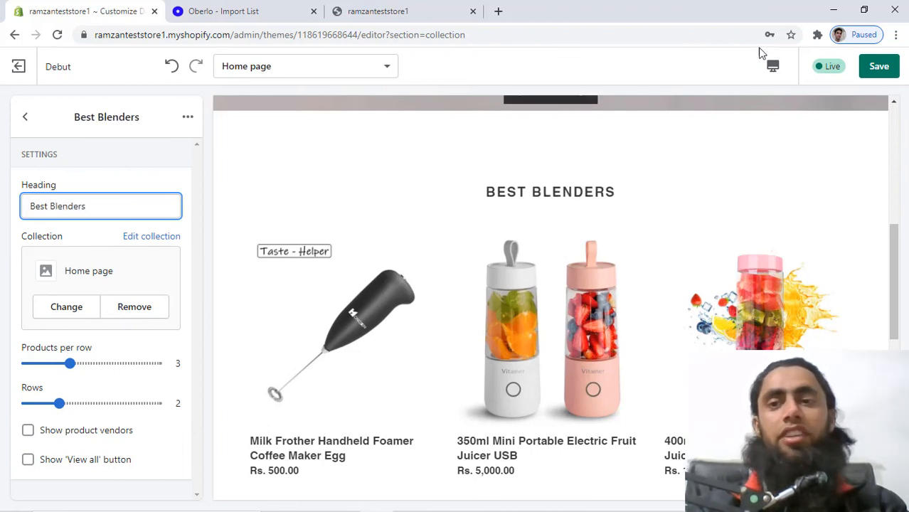
click(884, 65)
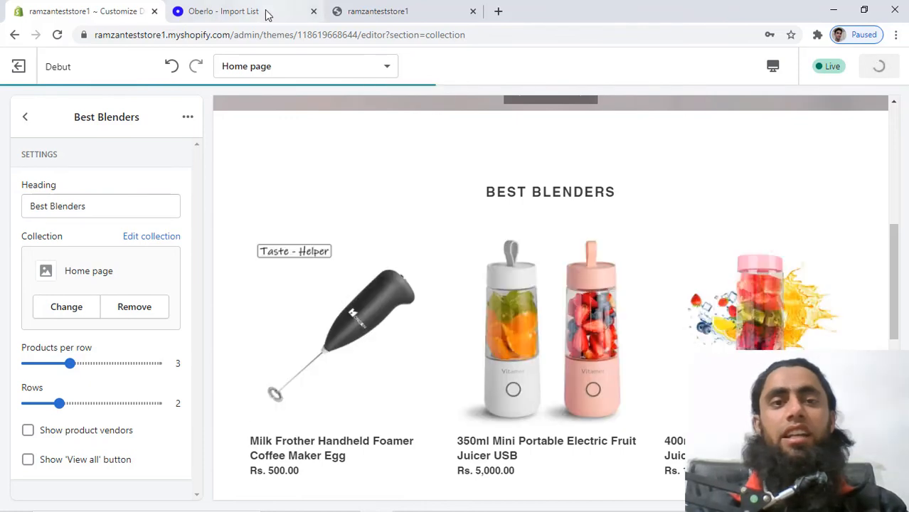
click(370, 11)
Reload the storefront and scroll through the Best Blenders collection of six products.
click(58, 34)
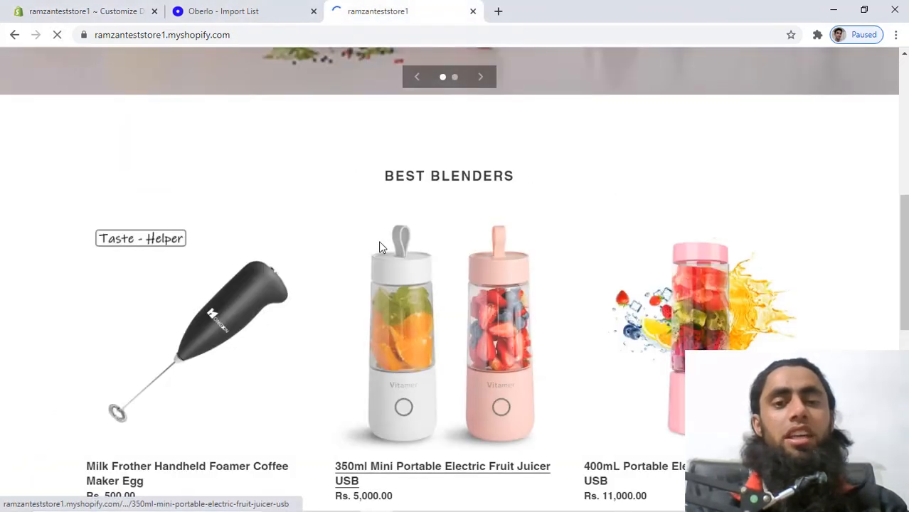
scroll(388, 242, up, 4)
scroll(392, 243, down, 6)
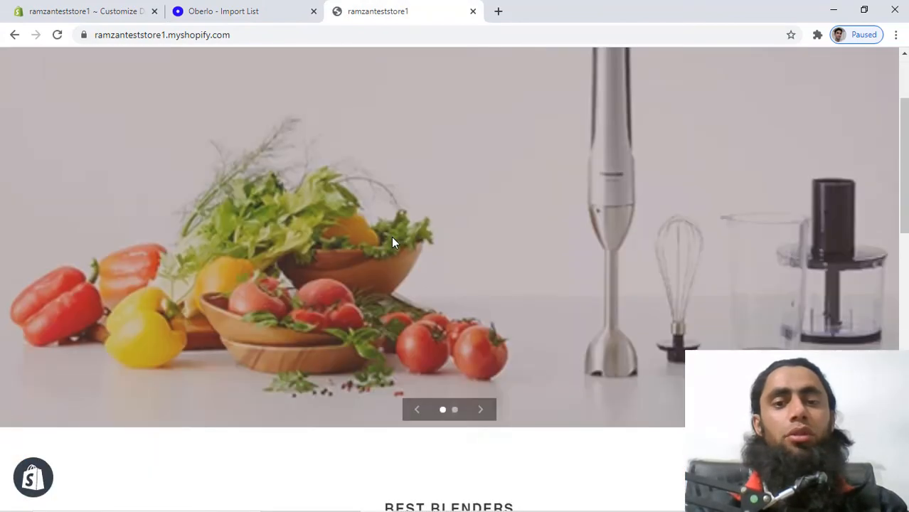
scroll(393, 243, down, 1)
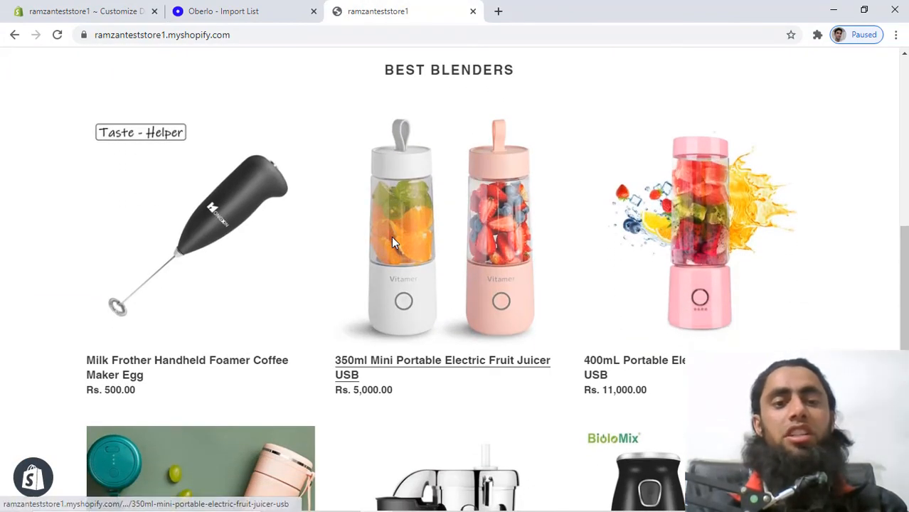
scroll(394, 242, down, 2)
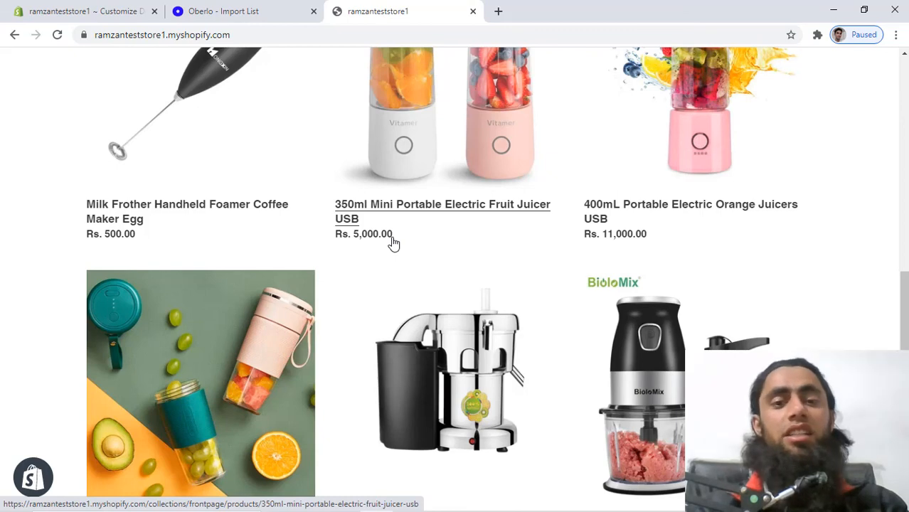
scroll(394, 243, down, 4)
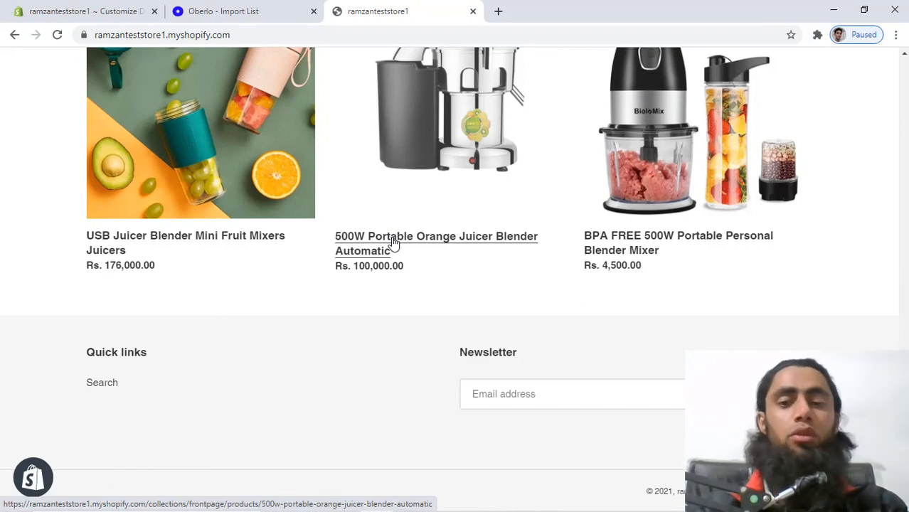
scroll(394, 243, up, 12)
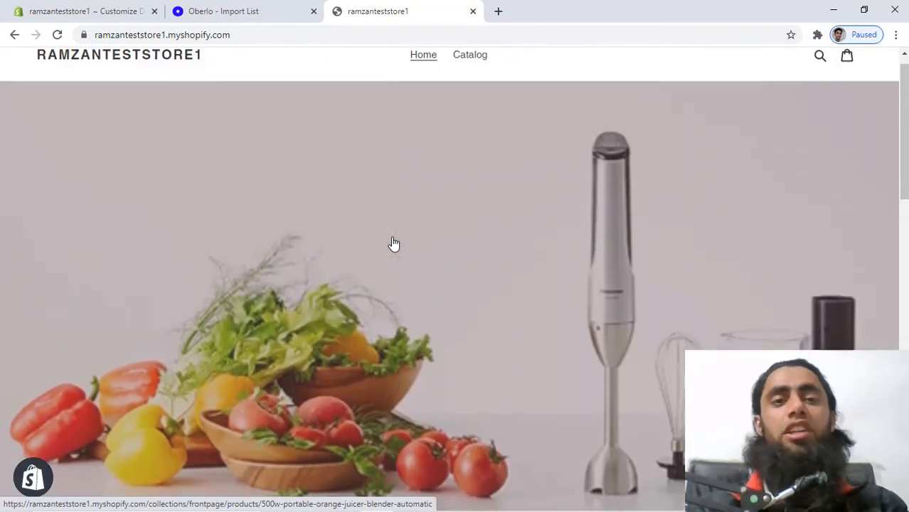
scroll(393, 243, up, 1)
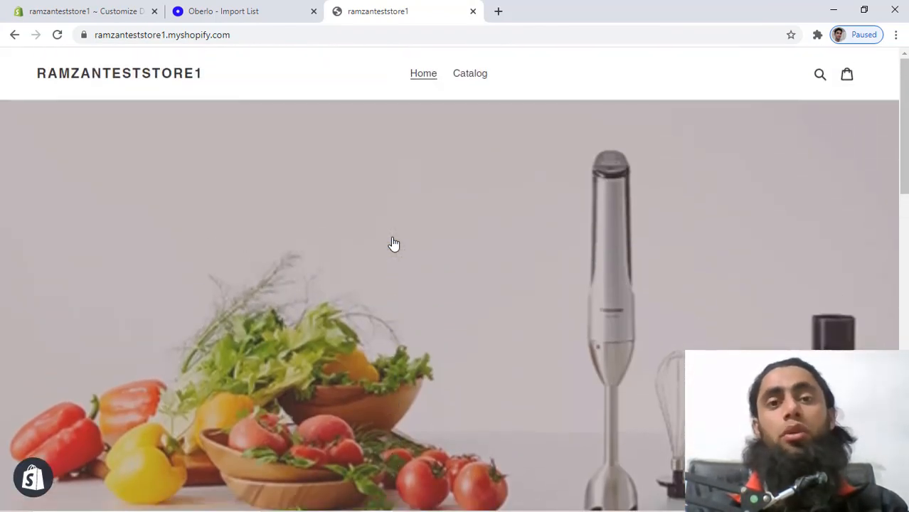